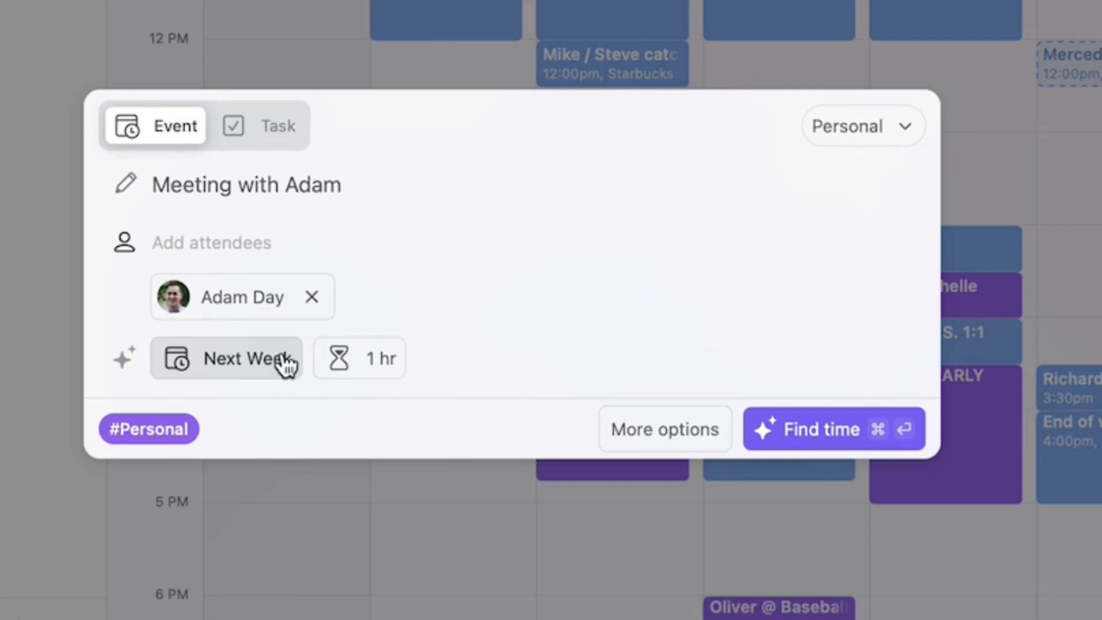
Step: Create a one-hour meeting next week at 1:00pm
left_click(285, 363)
left_click(244, 513)
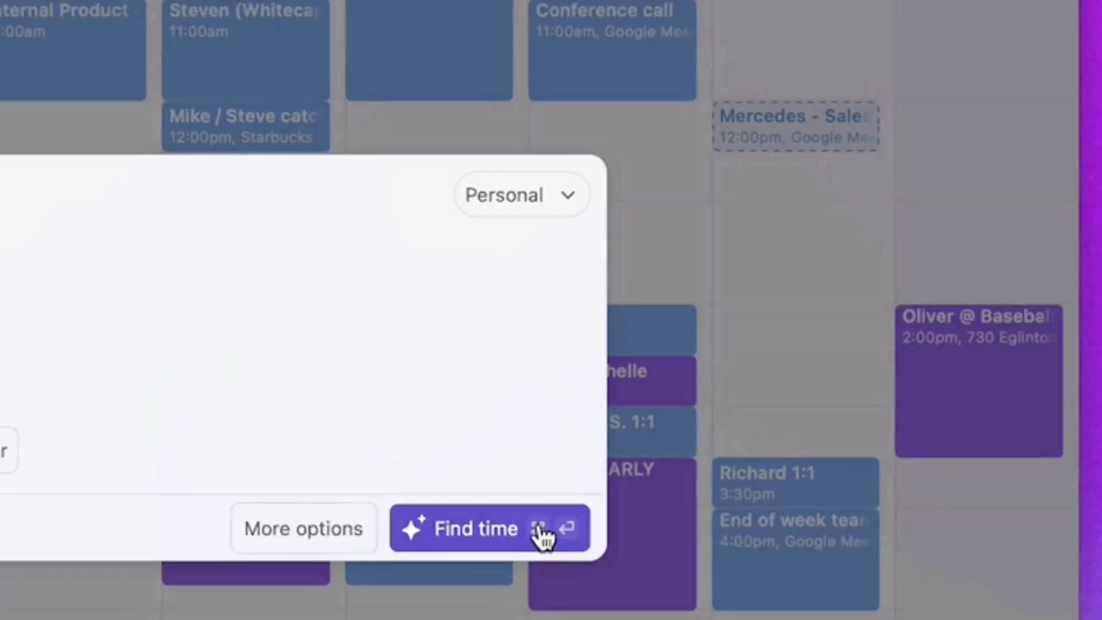
left_click(883, 438)
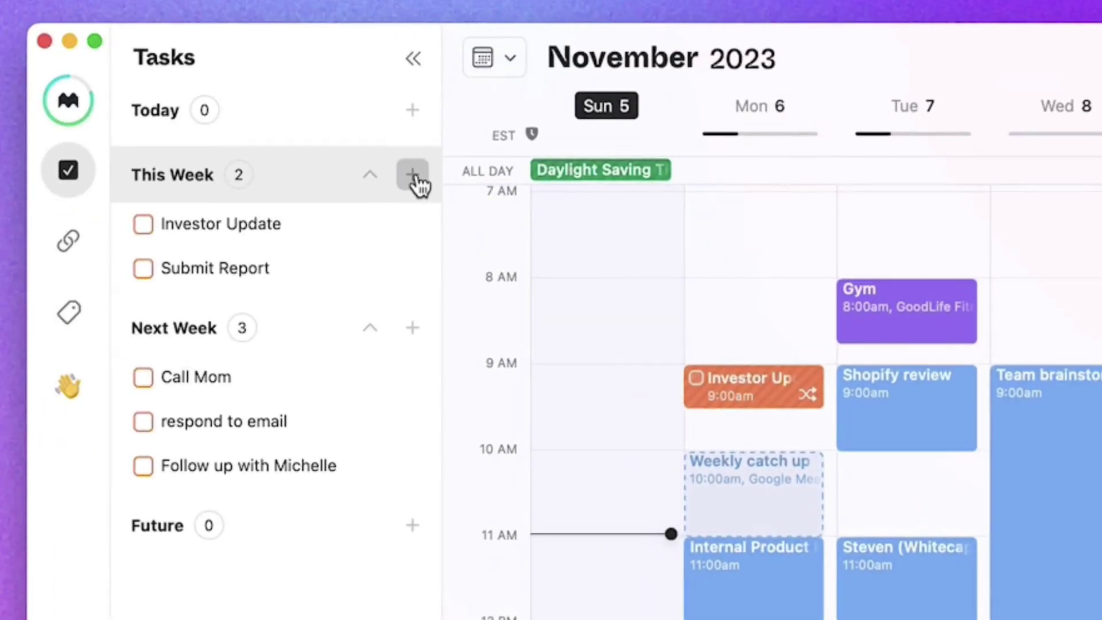
Step: Start a new task 'Co' for this week and mark the Team meeting as Going
left_click(414, 175)
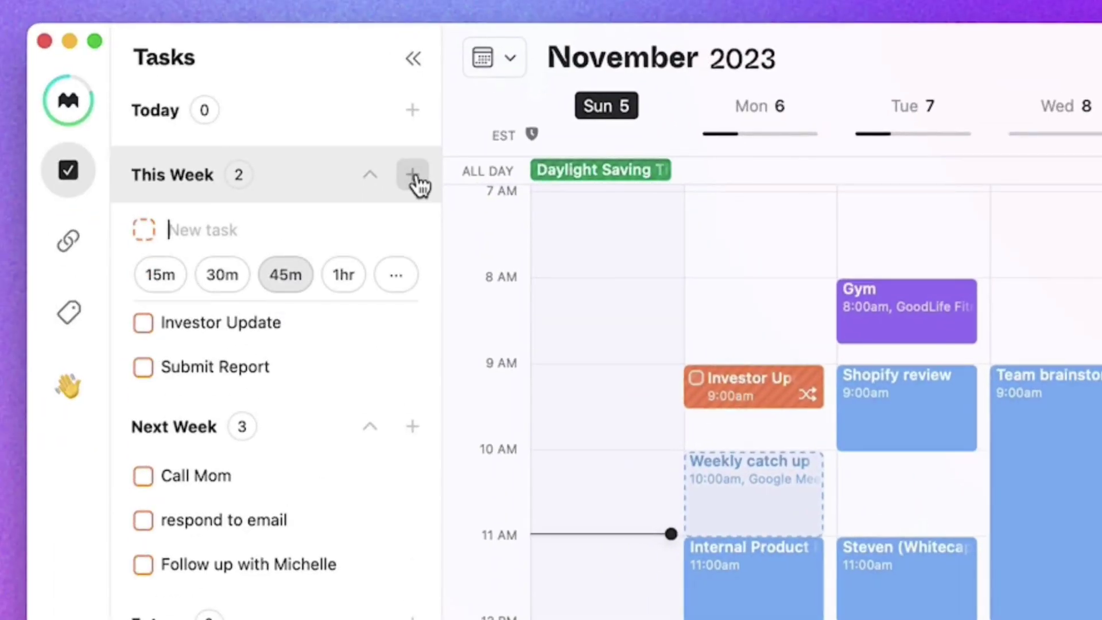
type("Co")
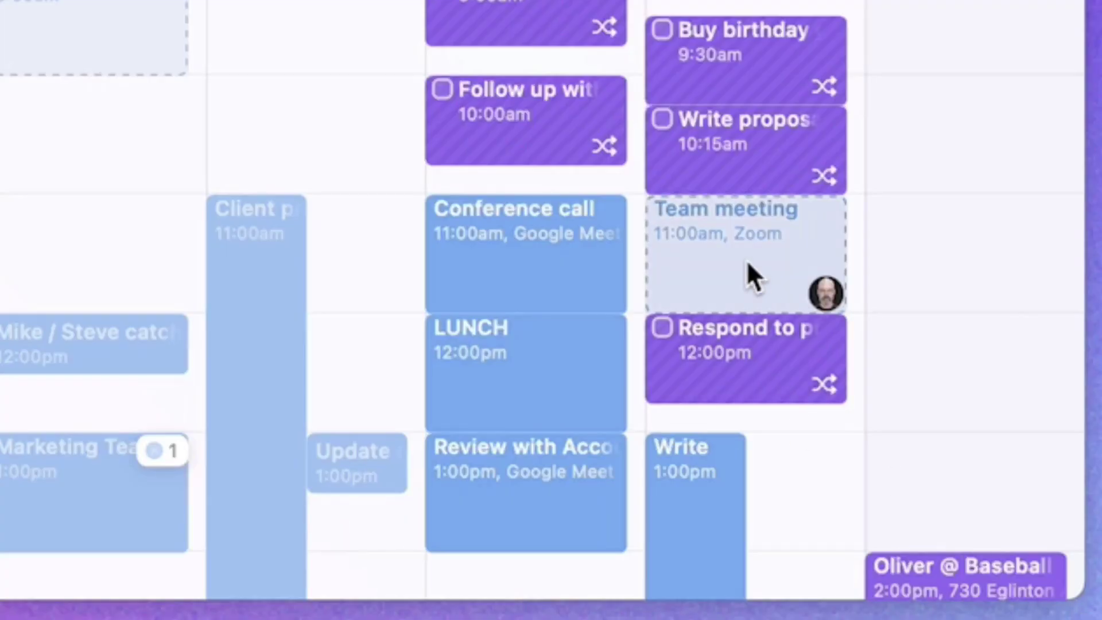
right_click(746, 260)
left_click(866, 340)
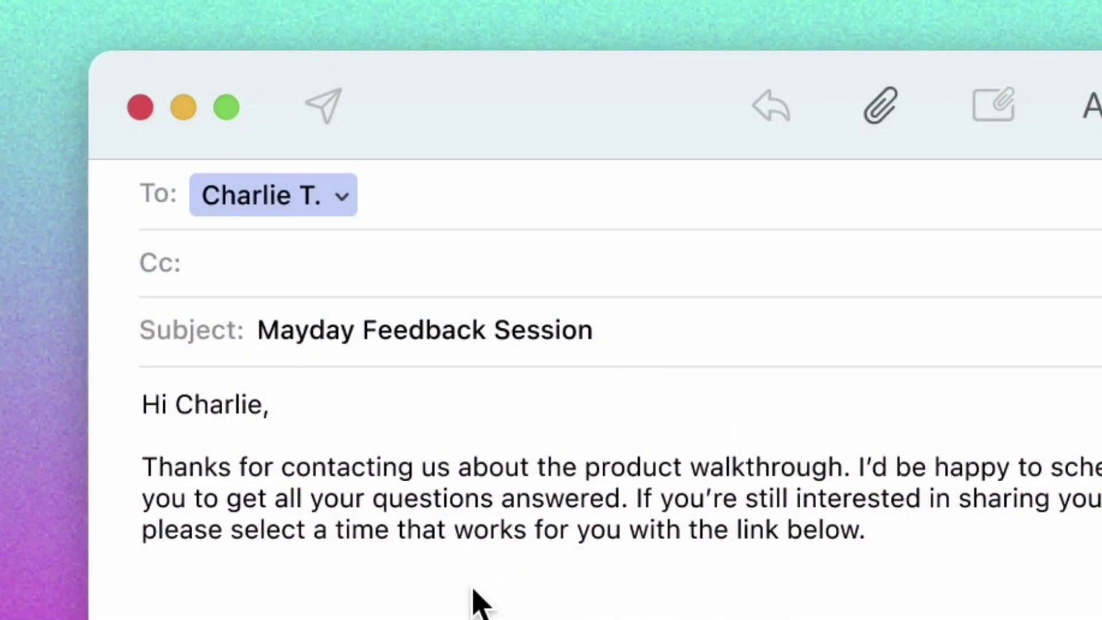
Step: Paste the booking link into the email, then open the interview event's tag choices
type("https://meet.mayday.am/vickie/feedbacksession")
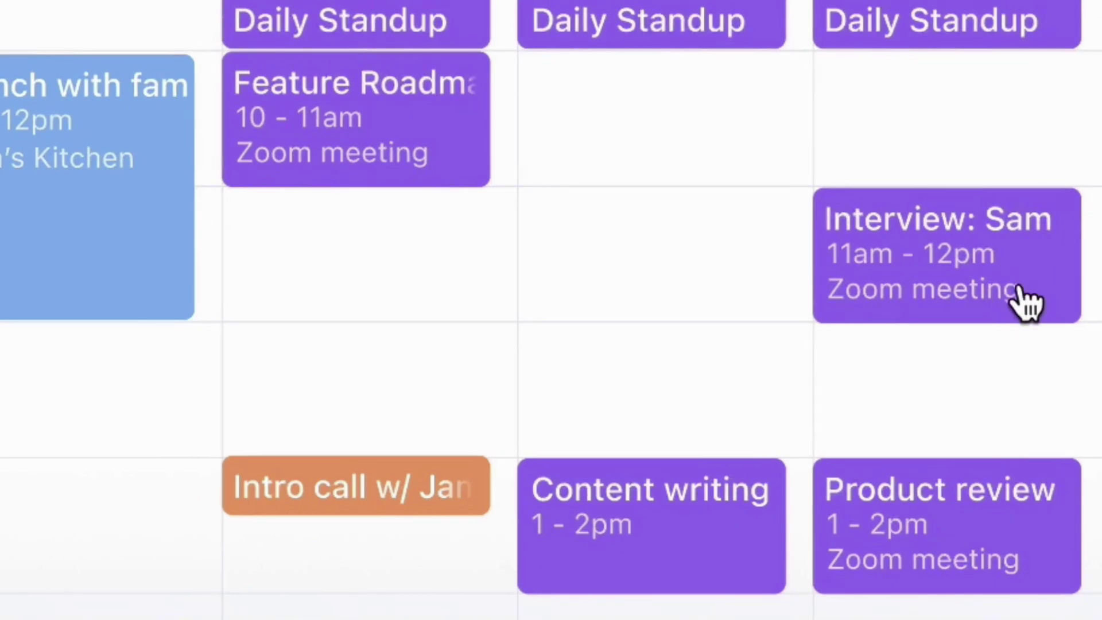
left_click(1017, 290)
left_click(381, 102)
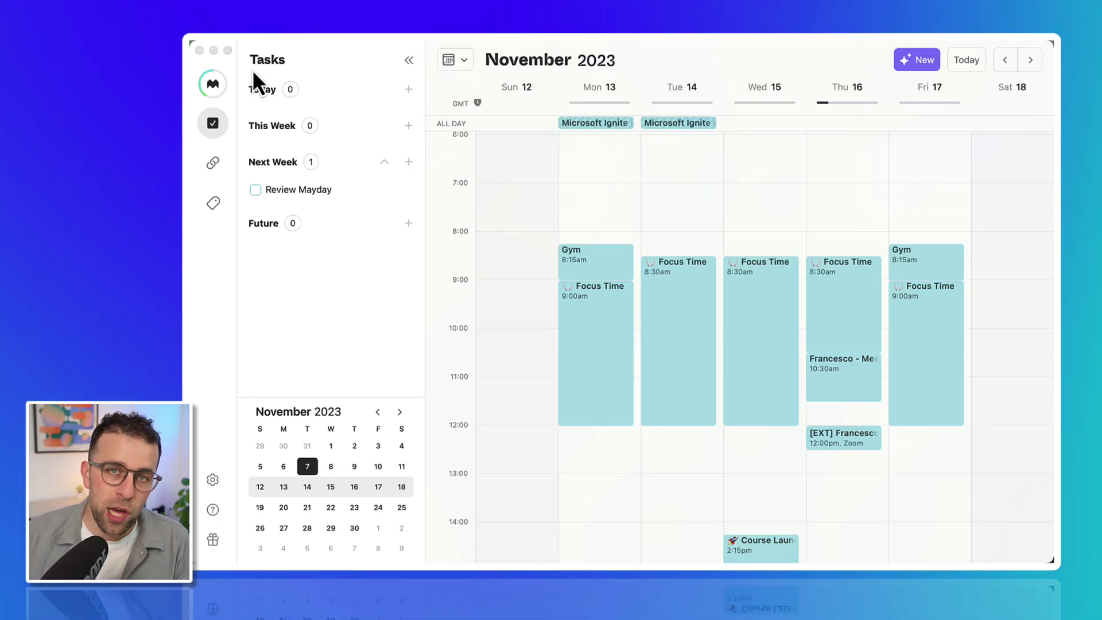
Step: View Mayday's learning progress summary from the logo and dismiss it
left_click(220, 87)
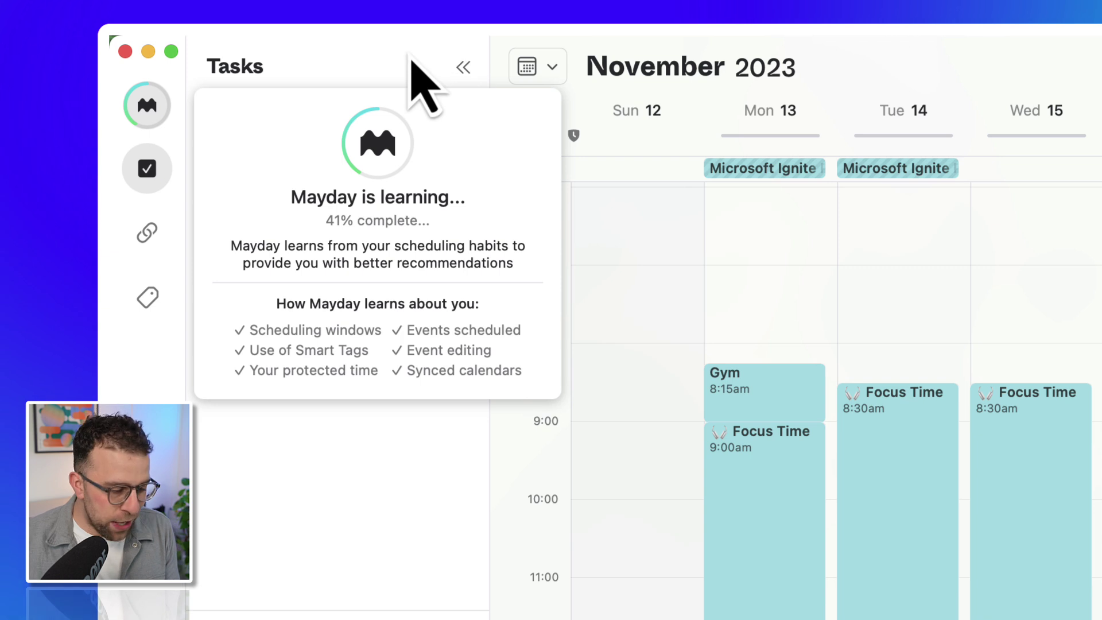
left_click(163, 112)
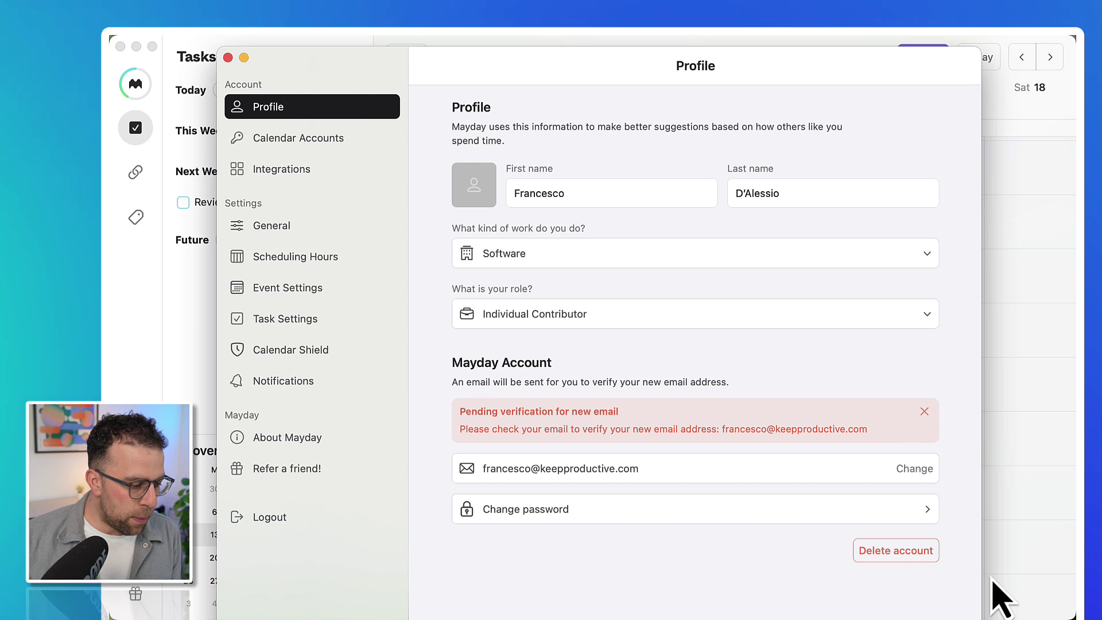
Step: Set Calendar Shield to protect time at a 20% meetings threshold, then close settings
left_click(321, 350)
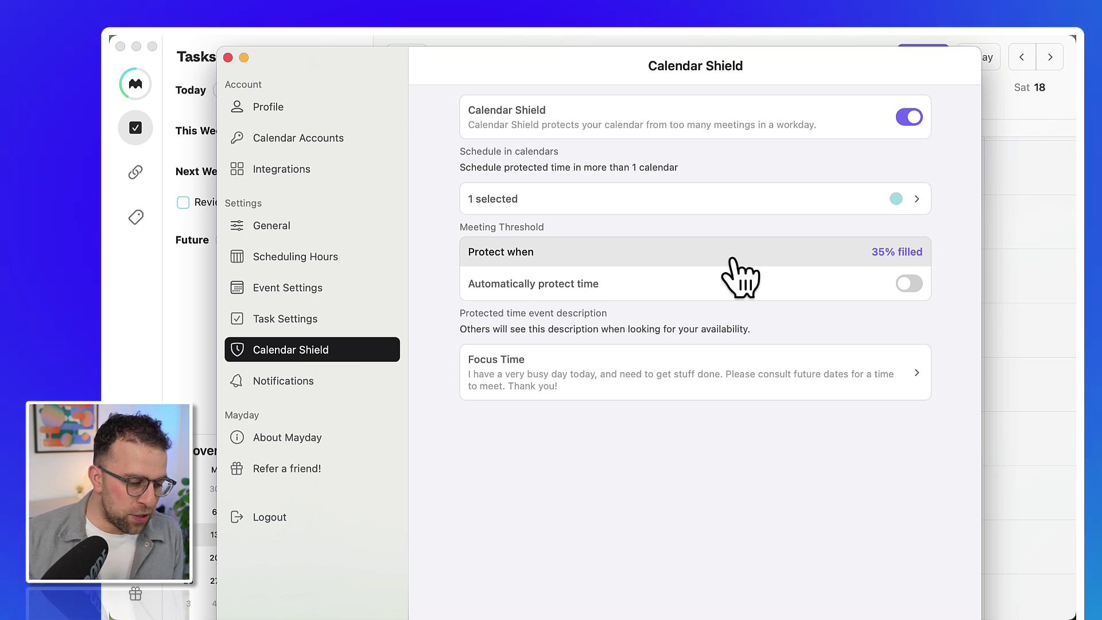
left_click(734, 205)
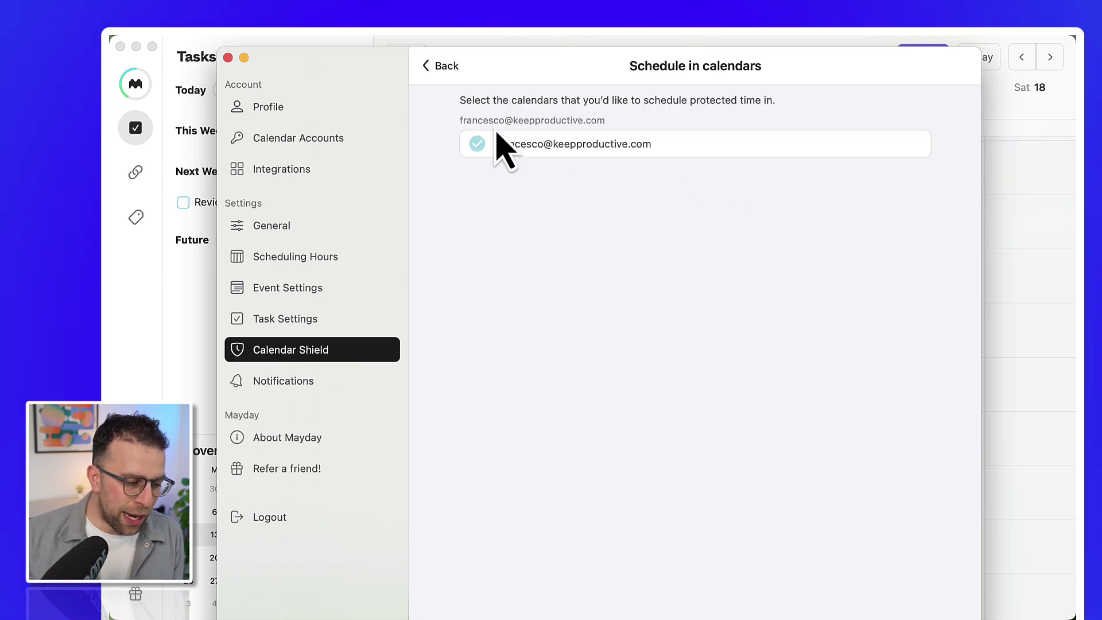
left_click(441, 66)
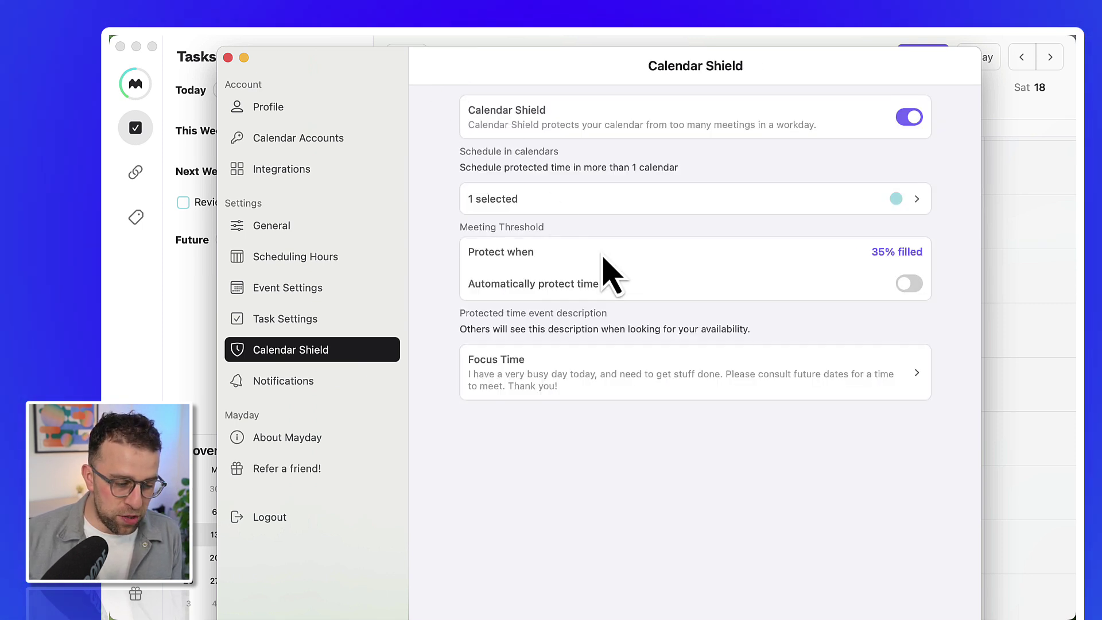
left_click(756, 264)
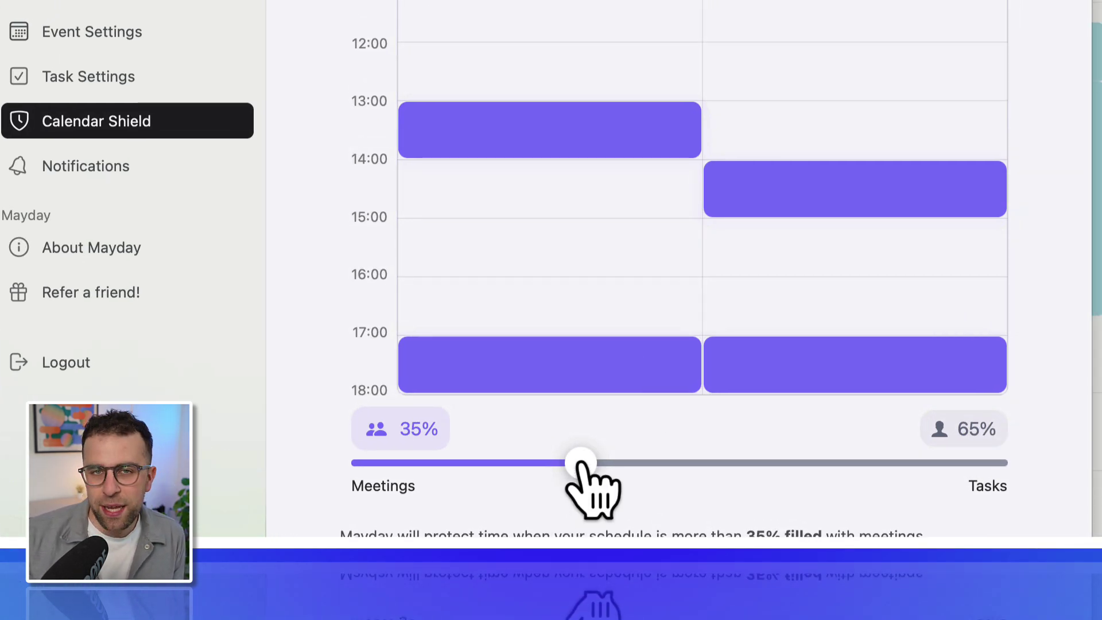
mouse_move(581, 464)
left_mouse_down()
mouse_move(362, 468)
mouse_move(770, 464)
mouse_move(416, 468)
mouse_move(482, 468)
left_mouse_up()
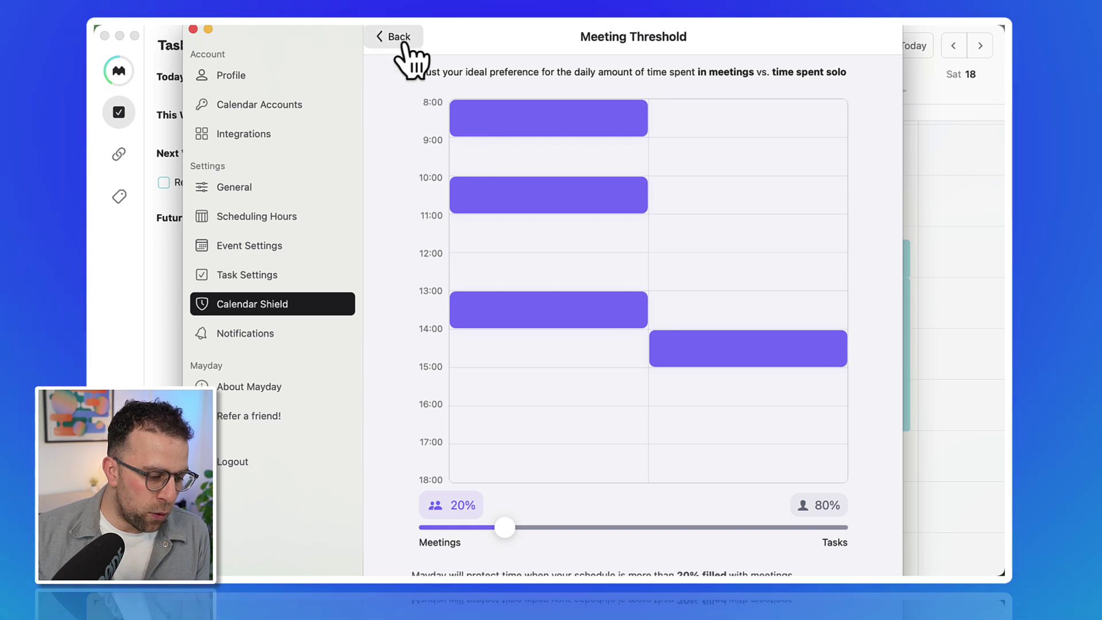
left_click(397, 37)
left_click(778, 335)
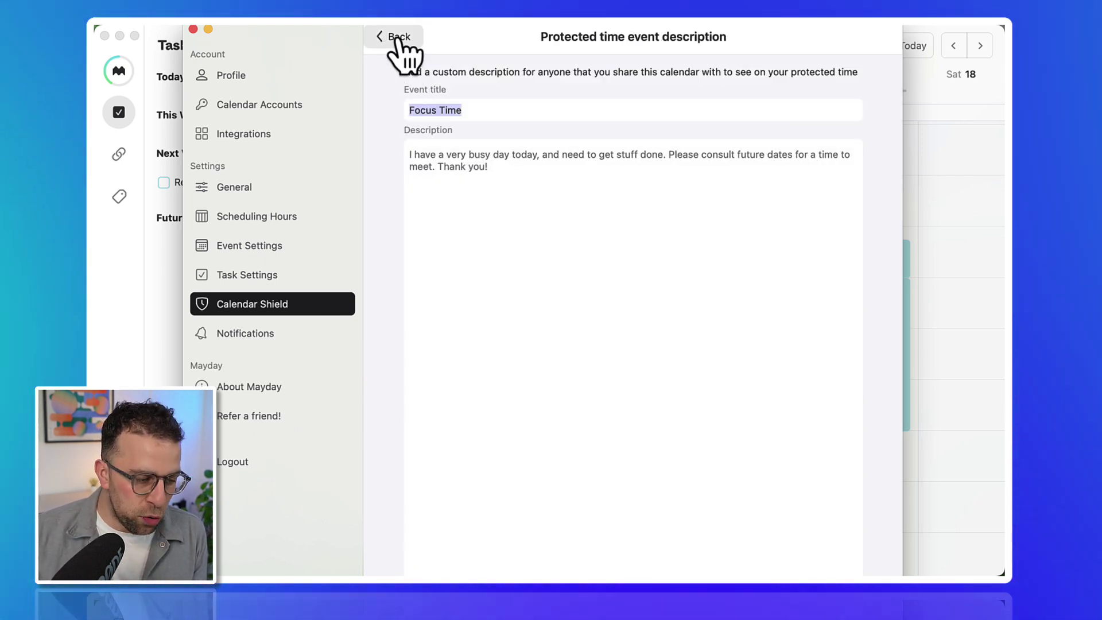
left_click(399, 37)
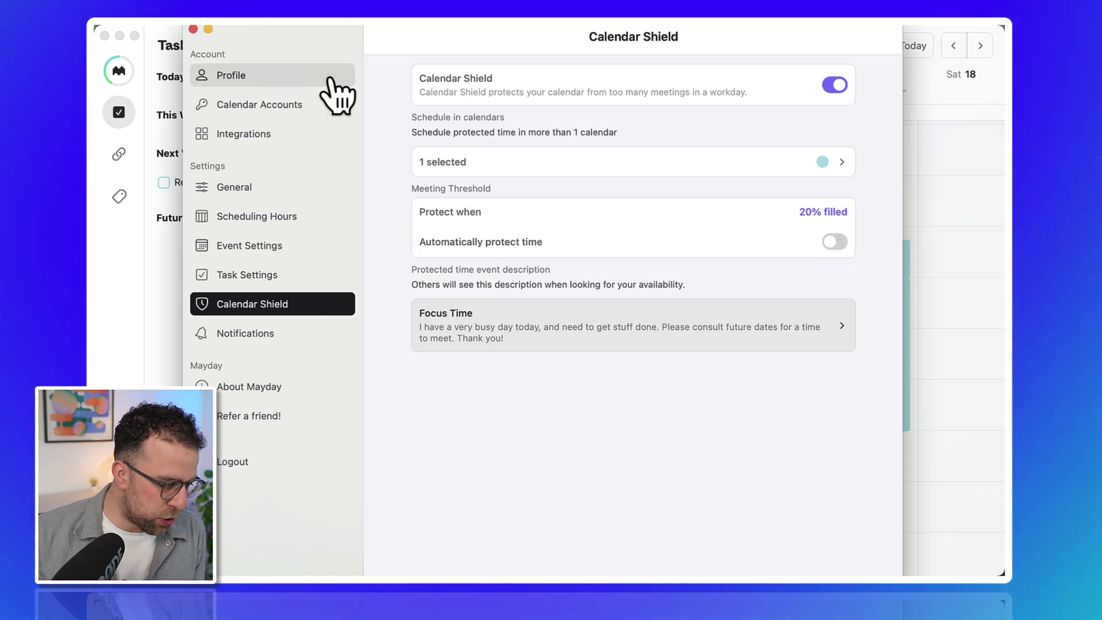
left_click(193, 29)
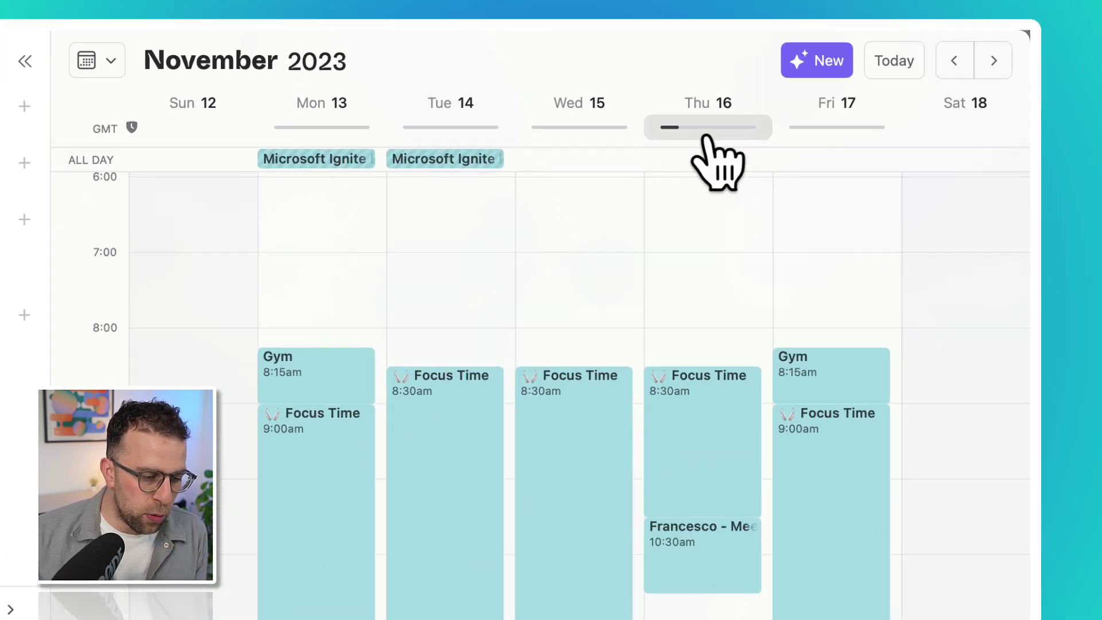
Step: Protect Thursday 16 from further meetings
mouse_move(786, 93)
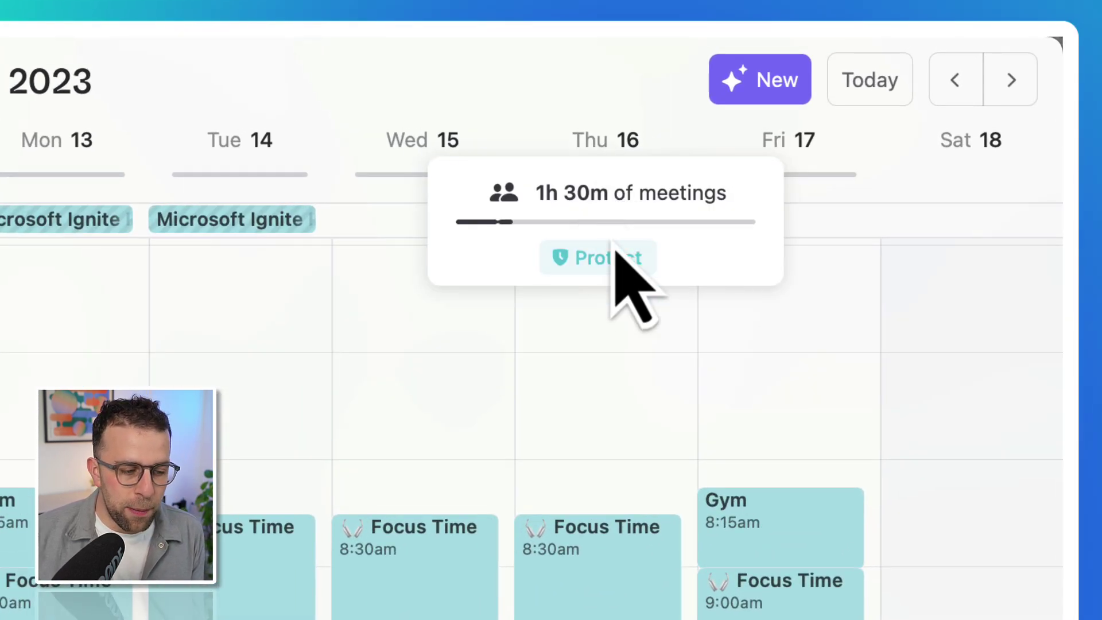
left_click(607, 256)
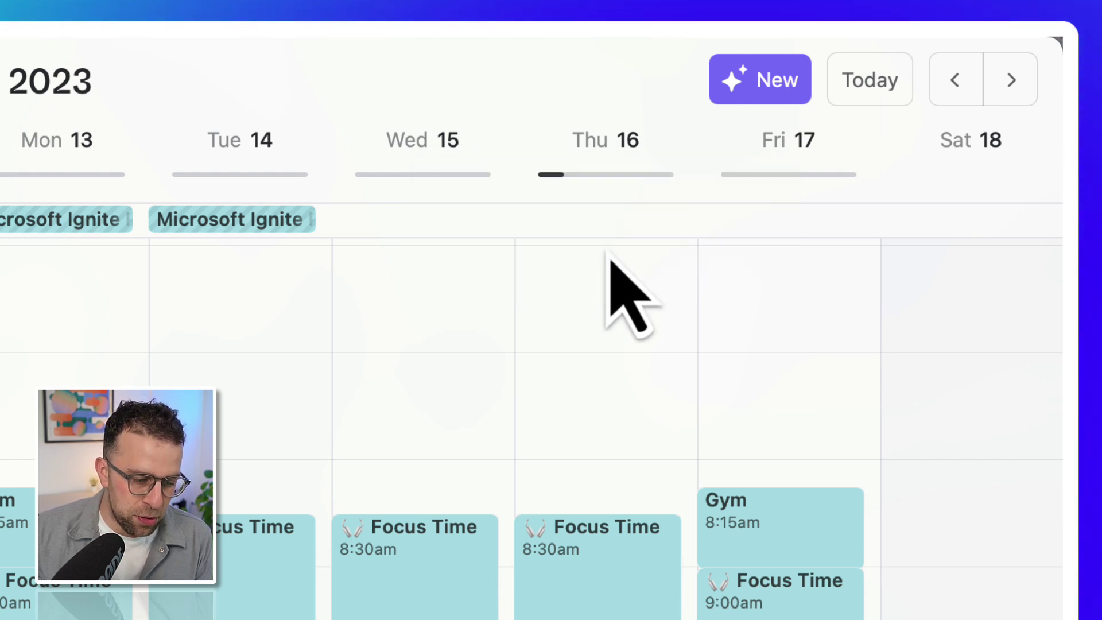
mouse_move(608, 178)
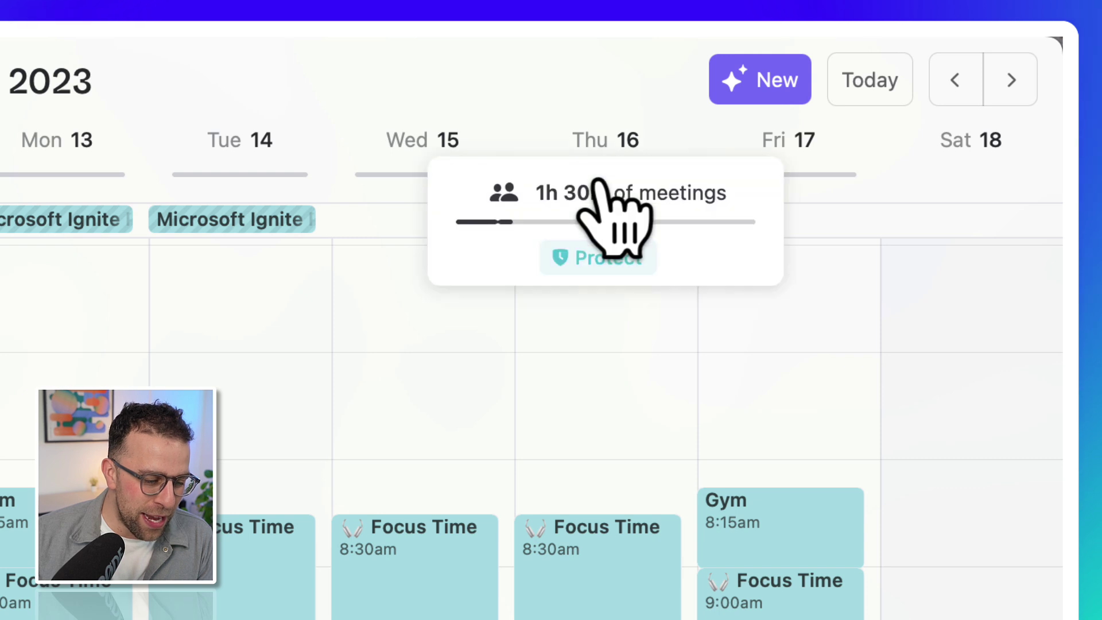
left_click(600, 259)
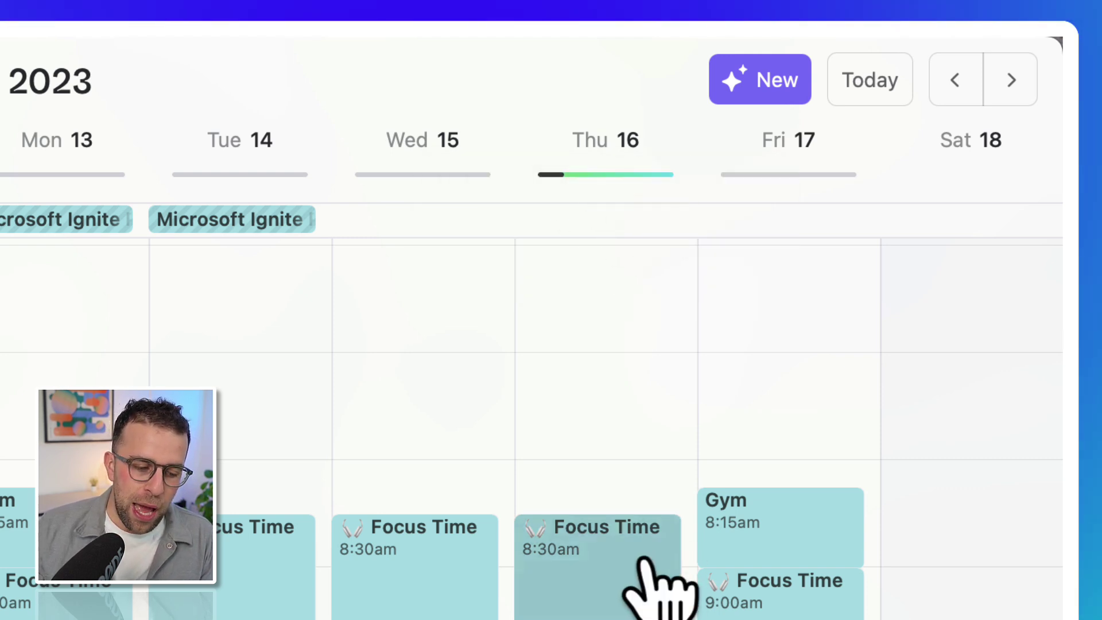
Step: Copy the Book with me scheduling link and open its booking page
scroll(645, 571, "down", 1)
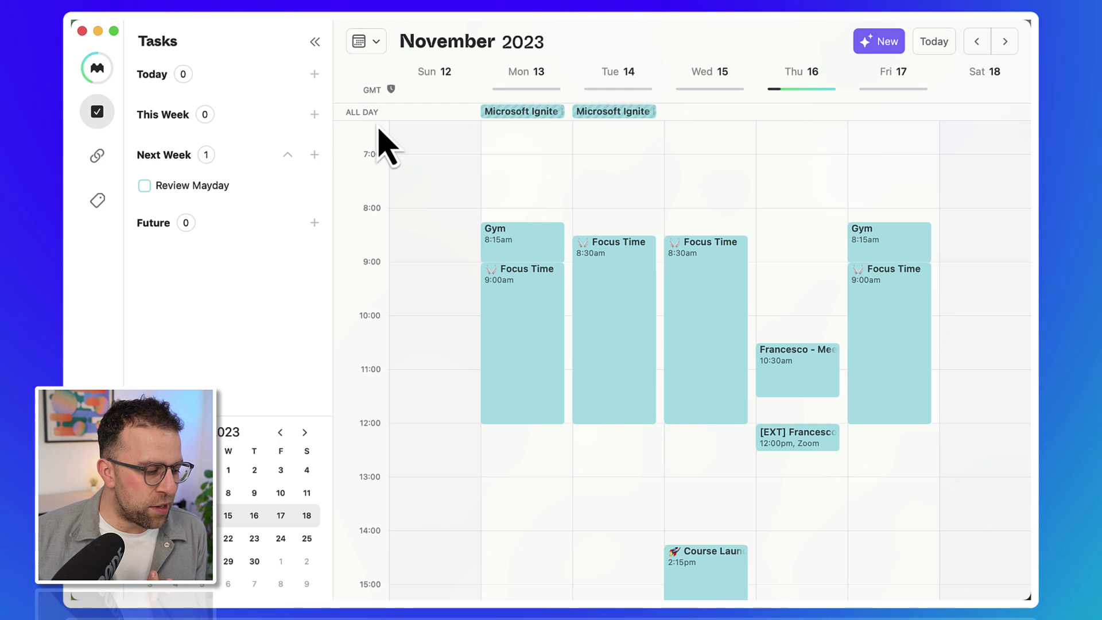
left_click(109, 162)
mouse_move(267, 193)
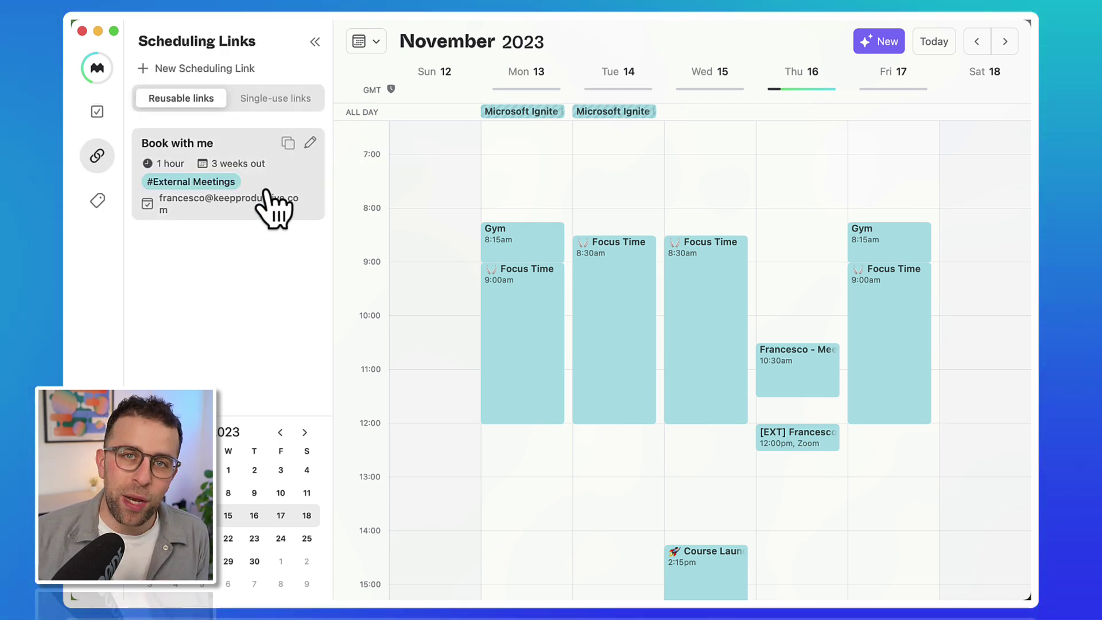
left_click(288, 143)
left_click(953, 583)
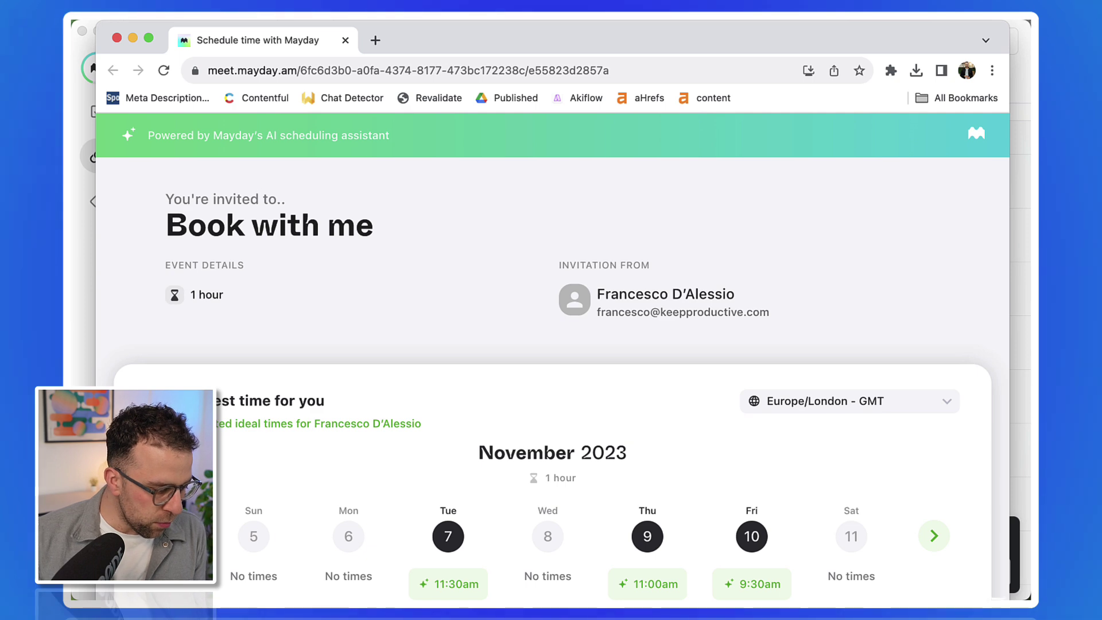
Step: Browse the public Book with me booking page, including next week's available times
left_click_drag(1003, 574, 996, 551)
scroll(724, 493, "down", 5)
left_click(928, 270)
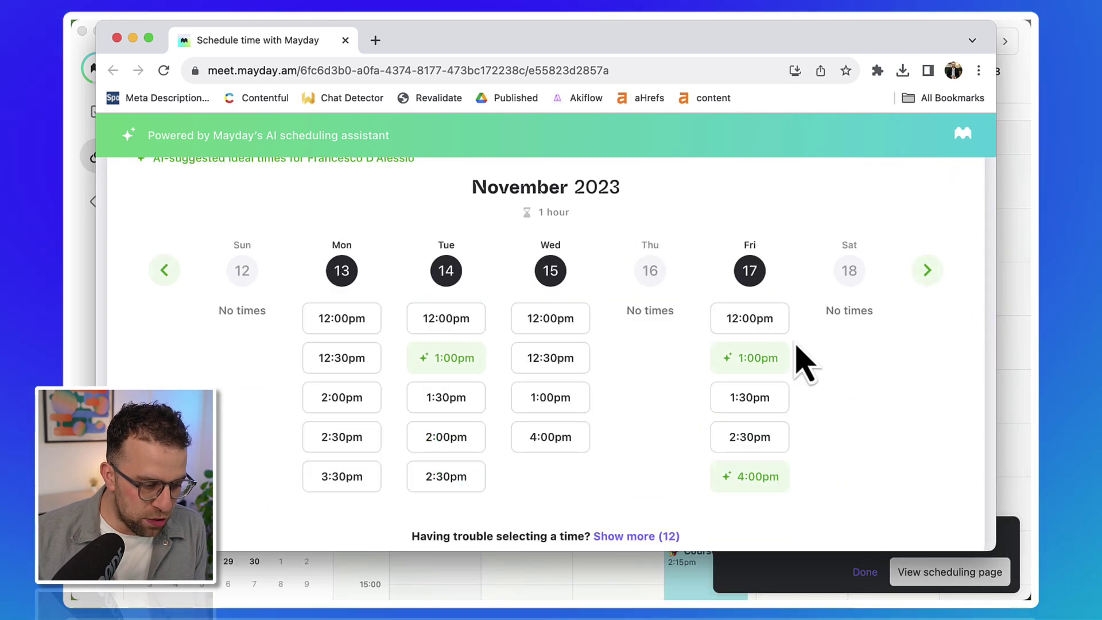
scroll(792, 339, "down", 2)
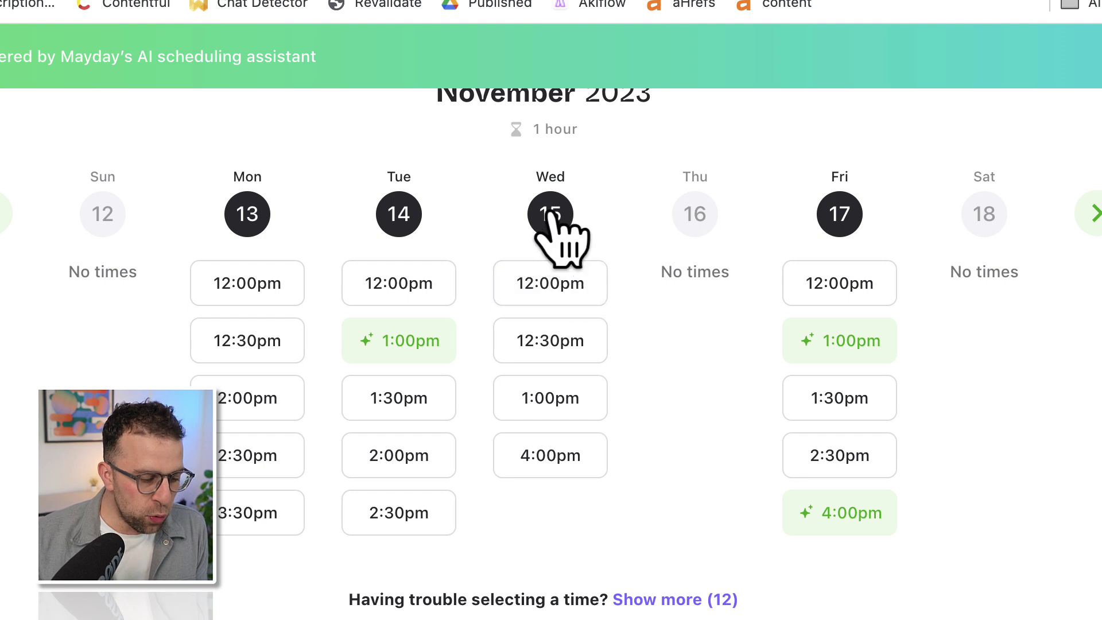
scroll(644, 304, "up", 3)
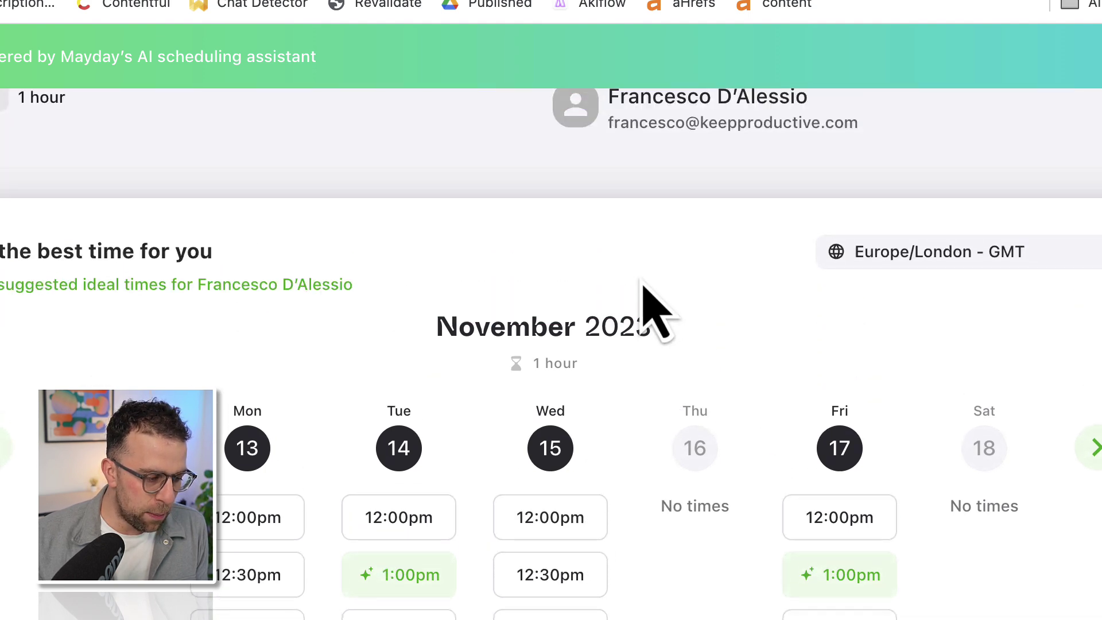
scroll(644, 294, "down", 5)
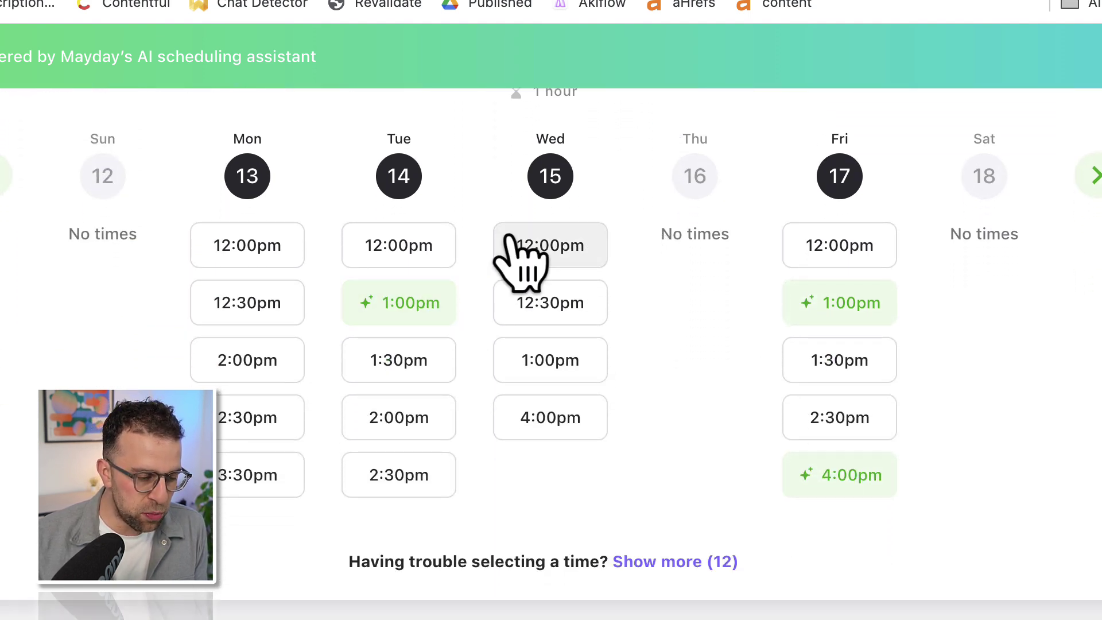
scroll(551, 276, "up", 2)
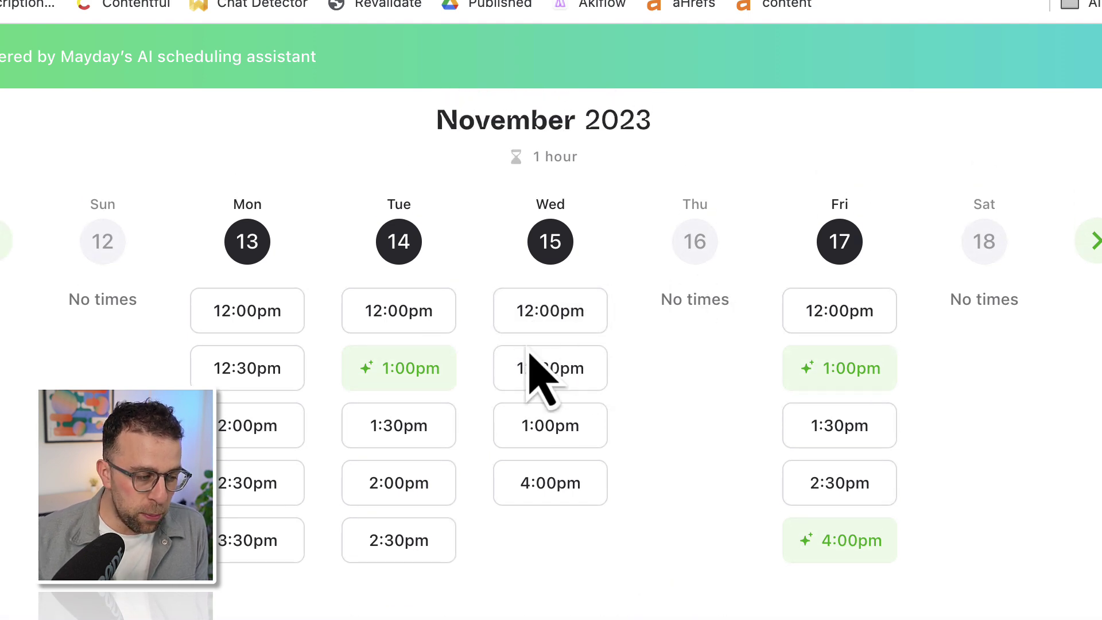
scroll(527, 350, "down", 1)
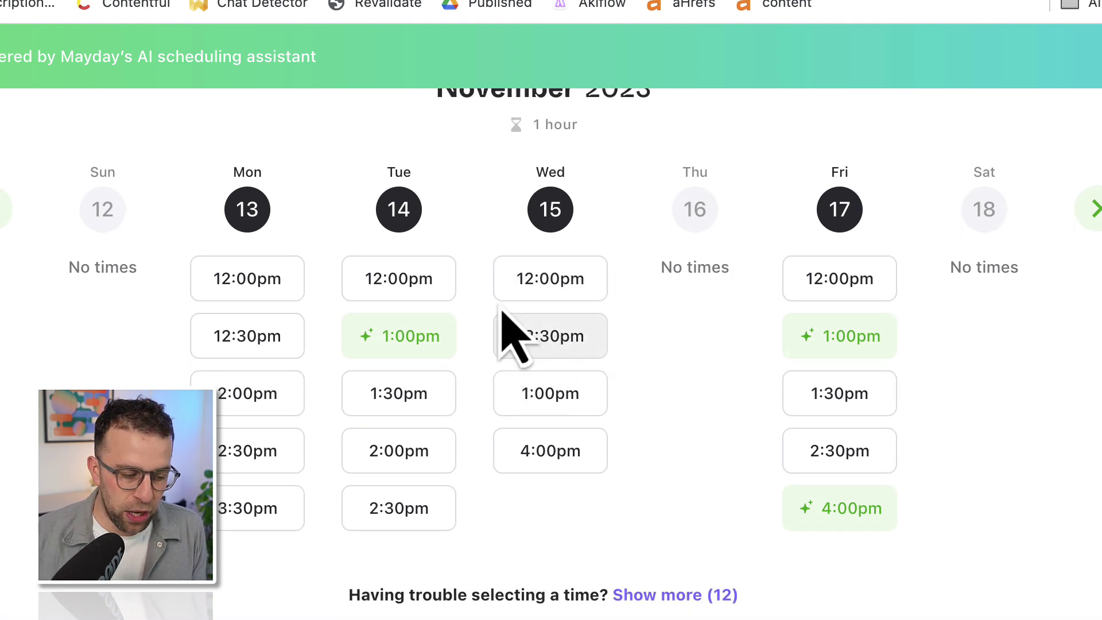
scroll(468, 332, "up", 8)
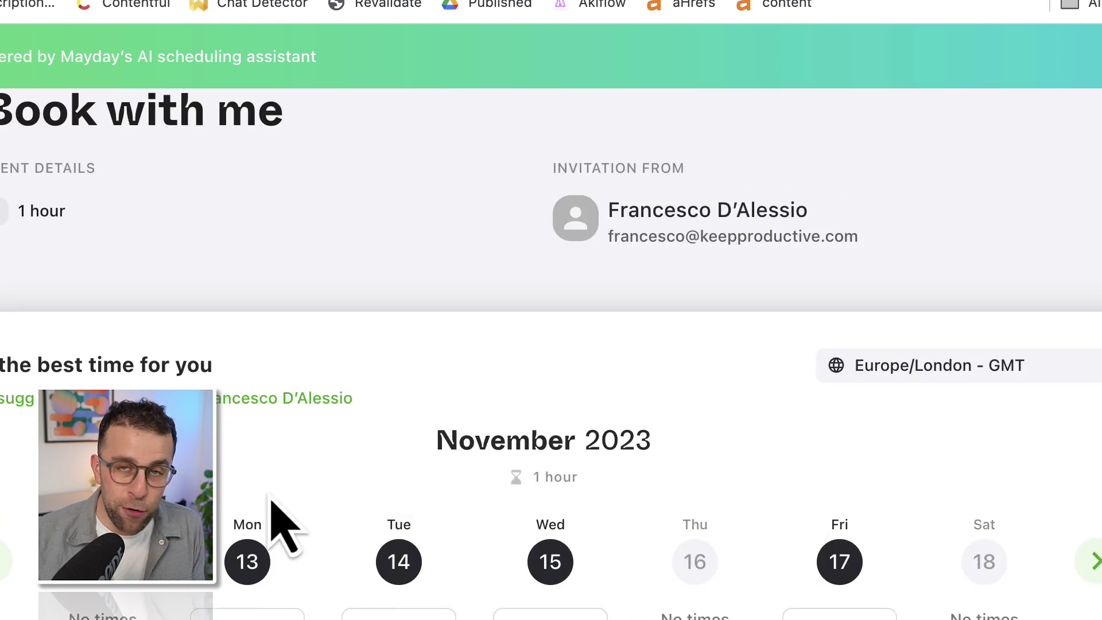
scroll(275, 517, "down", 8)
scroll(281, 520, "down", 2)
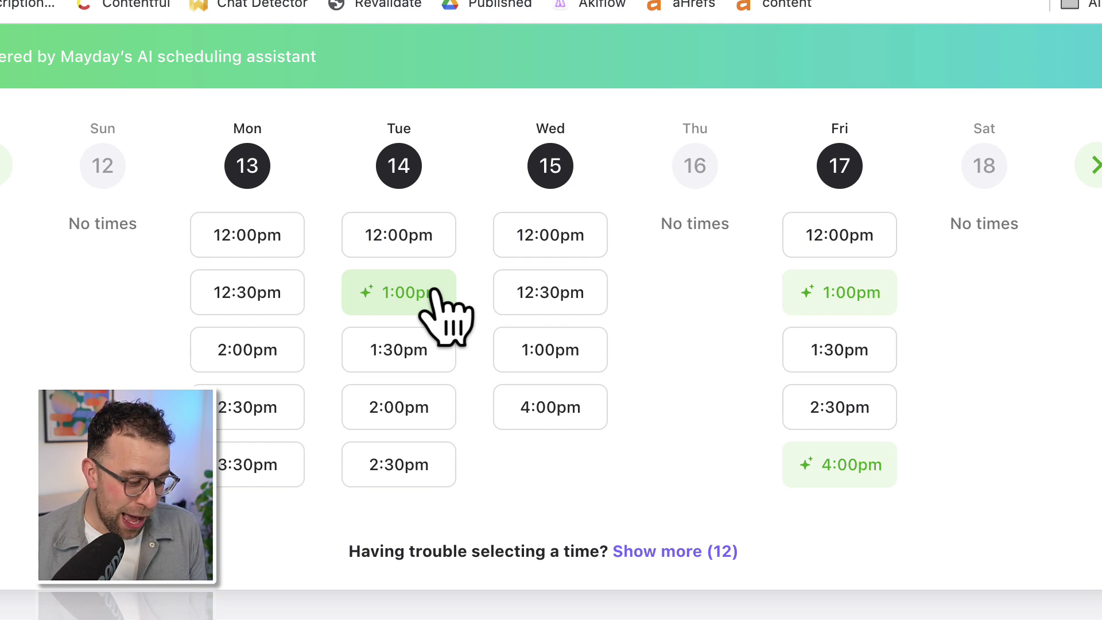
scroll(442, 312, "up", 5)
scroll(443, 319, "down", 4)
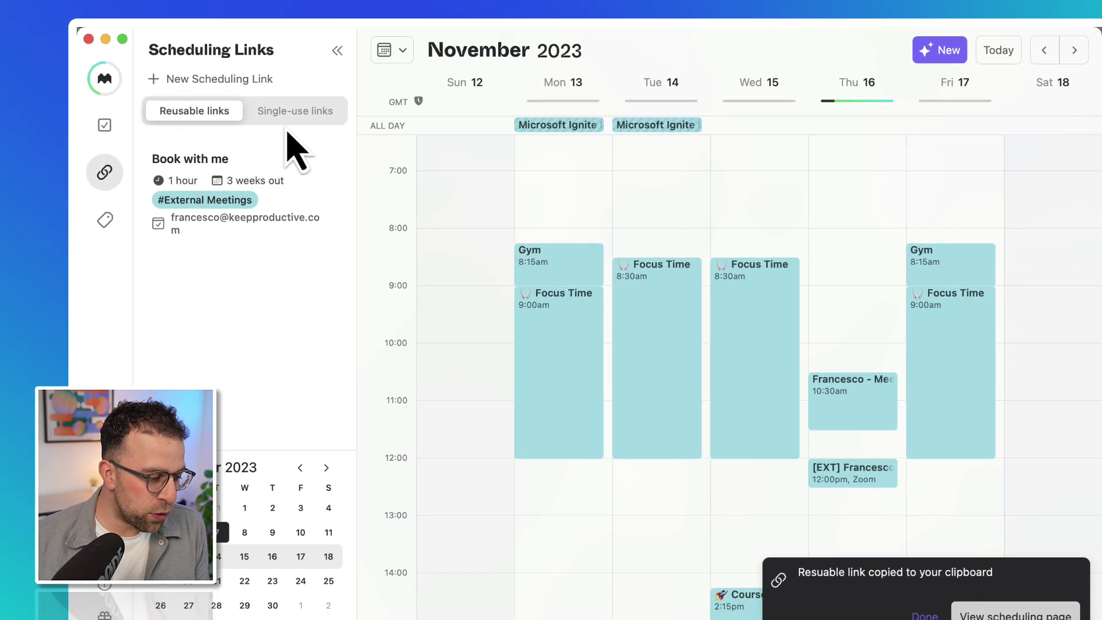
Step: Compare the single-use and reusable scheduling links, then show the task lists
left_click(290, 112)
left_click(198, 112)
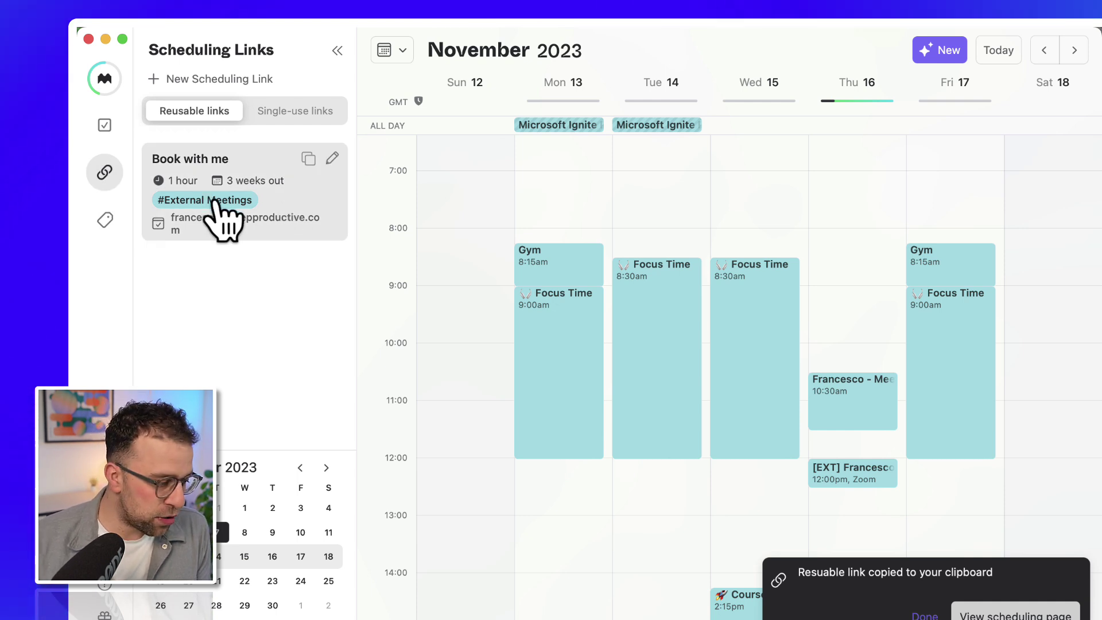
left_click(113, 128)
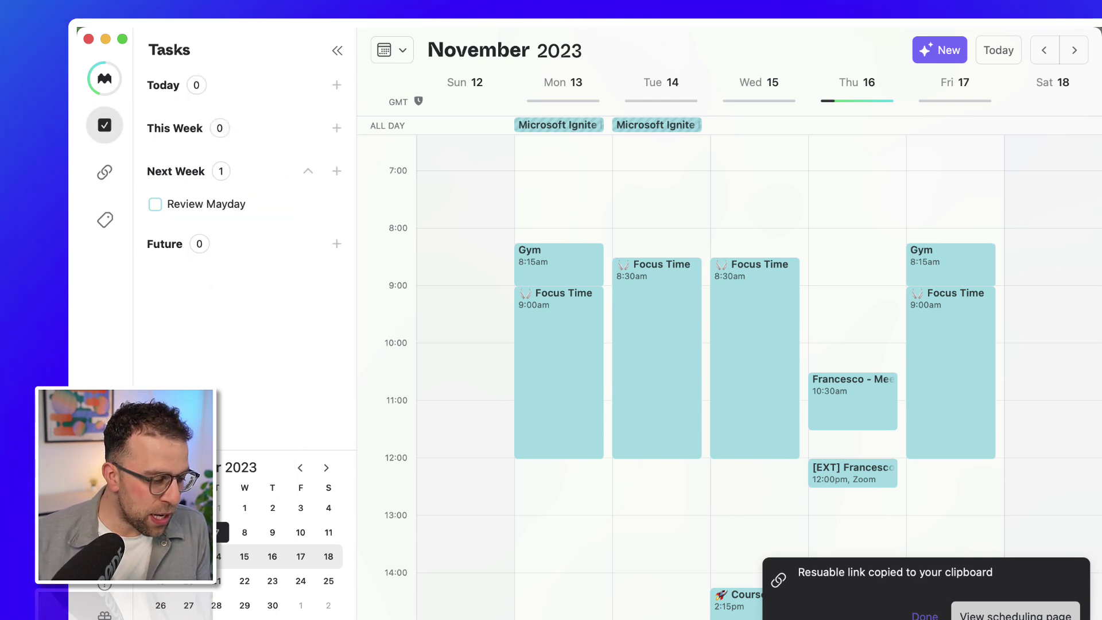
Step: Start Wednesday's Flexible hours at 12:00 and add a late-afternoon Thursday Meetings window
key("super+comma")
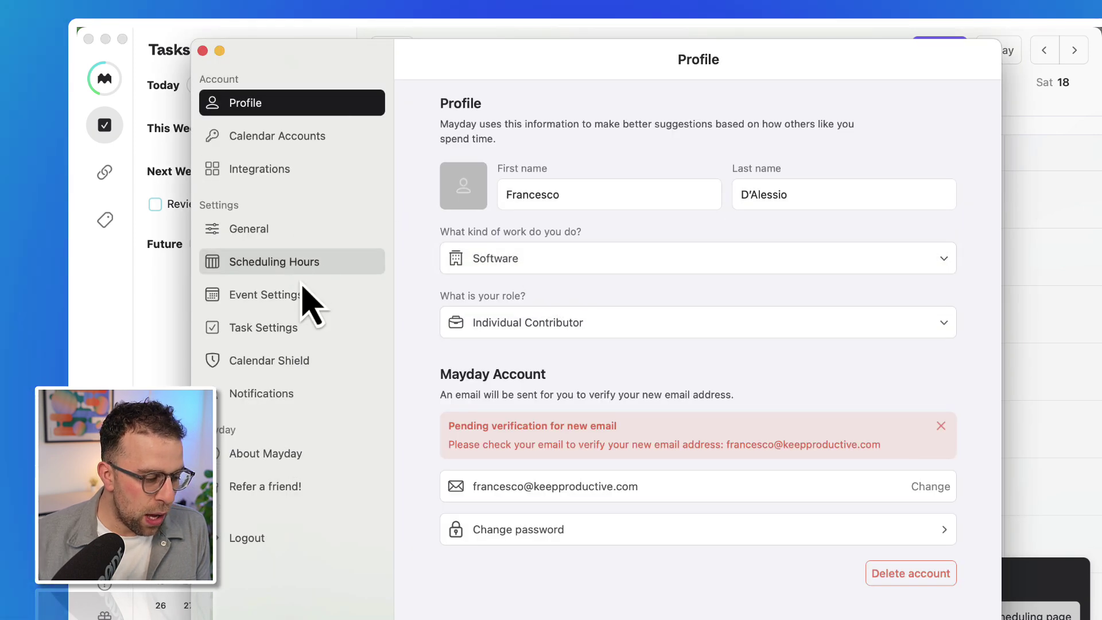
left_click(304, 263)
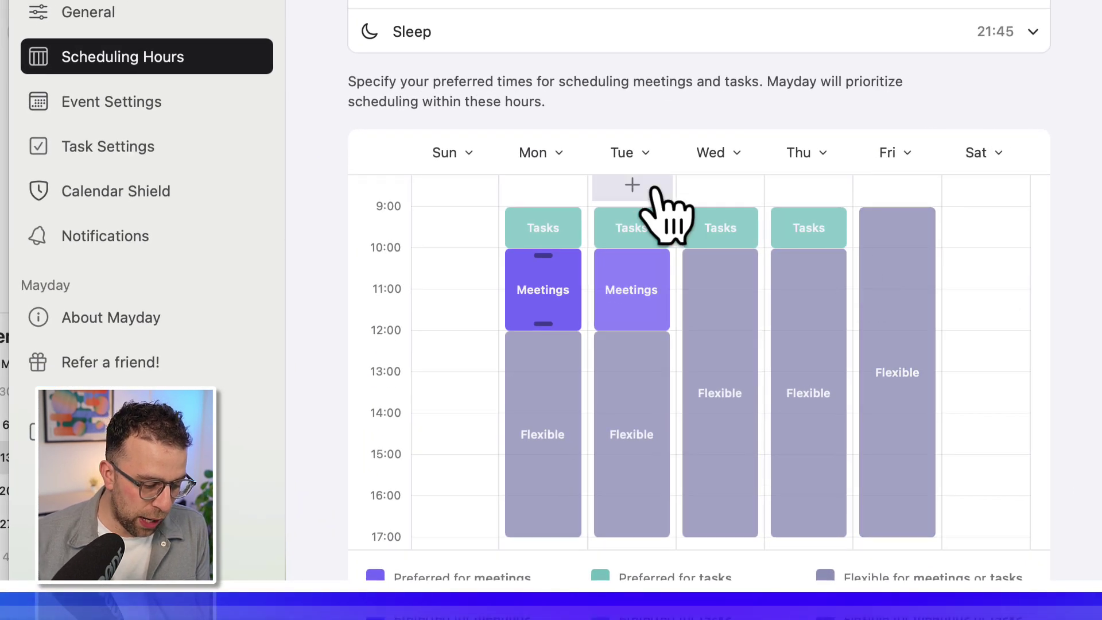
scroll(664, 216, "down", 3)
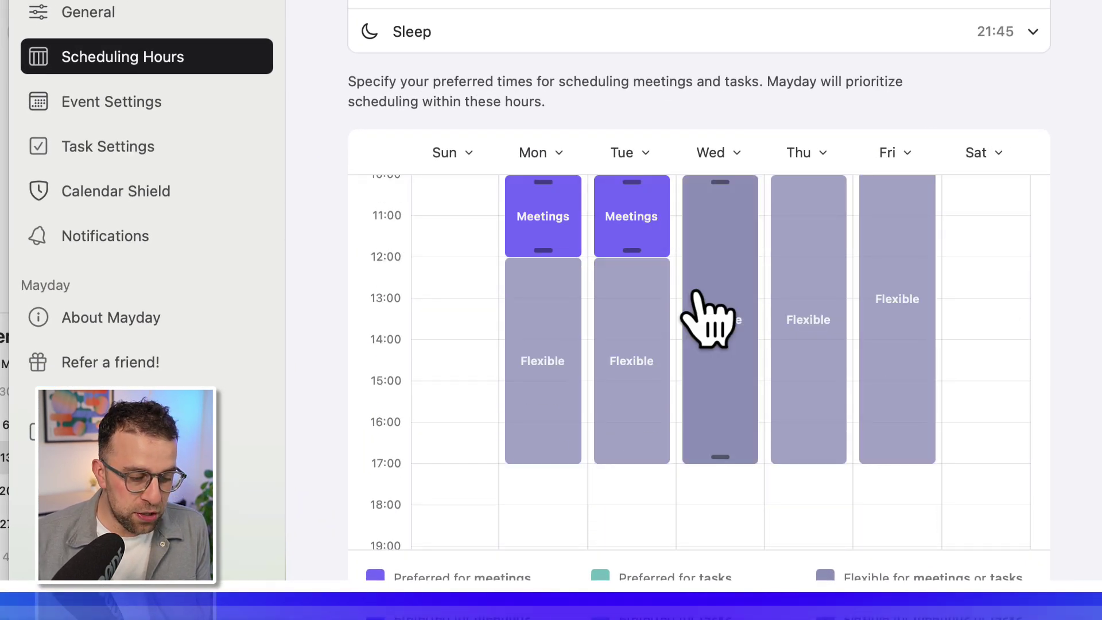
scroll(709, 316, "up", 3)
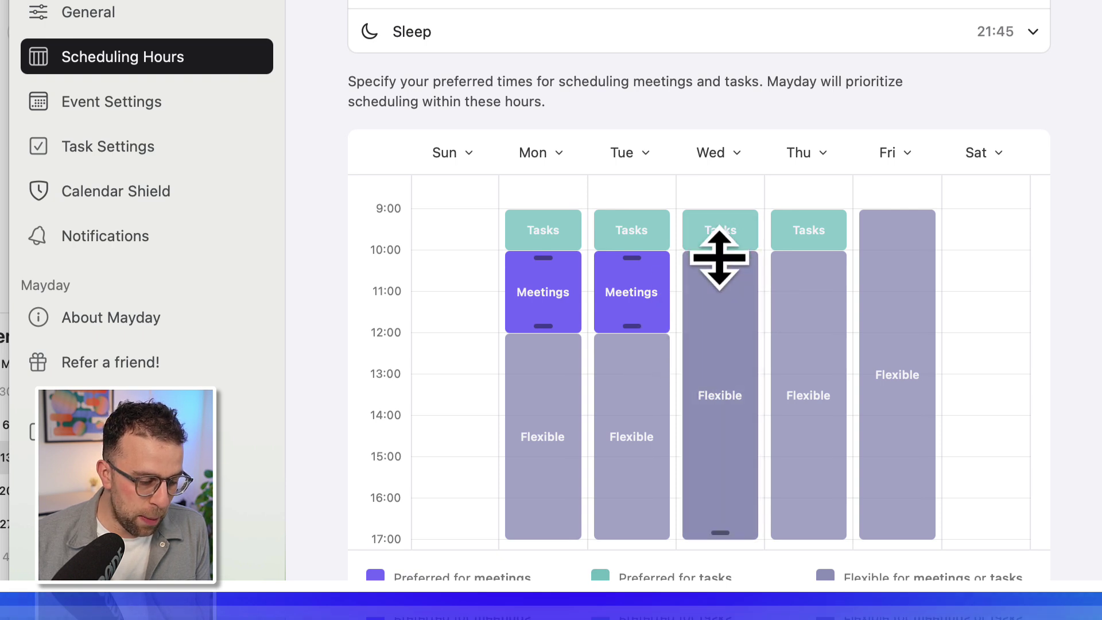
mouse_move(718, 258)
left_mouse_down()
mouse_move(721, 364)
mouse_move(722, 345)
left_mouse_up()
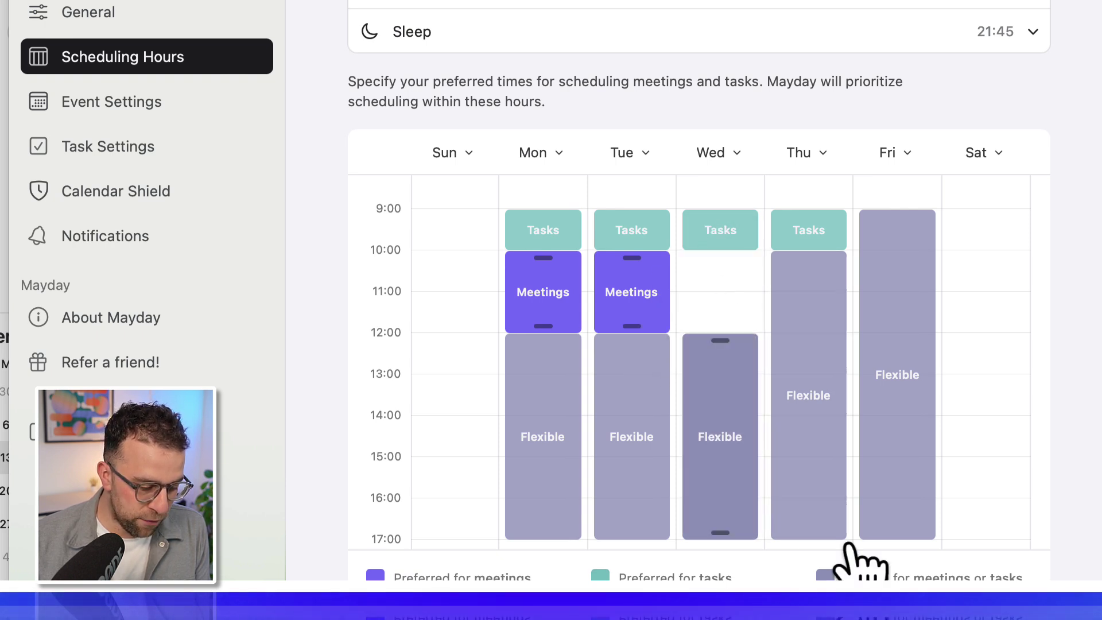
mouse_move(810, 525)
left_mouse_down()
mouse_move(825, 455)
mouse_move(824, 302)
left_mouse_up()
left_click_drag(805, 544, 811, 438)
left_click(810, 455)
left_click(997, 456)
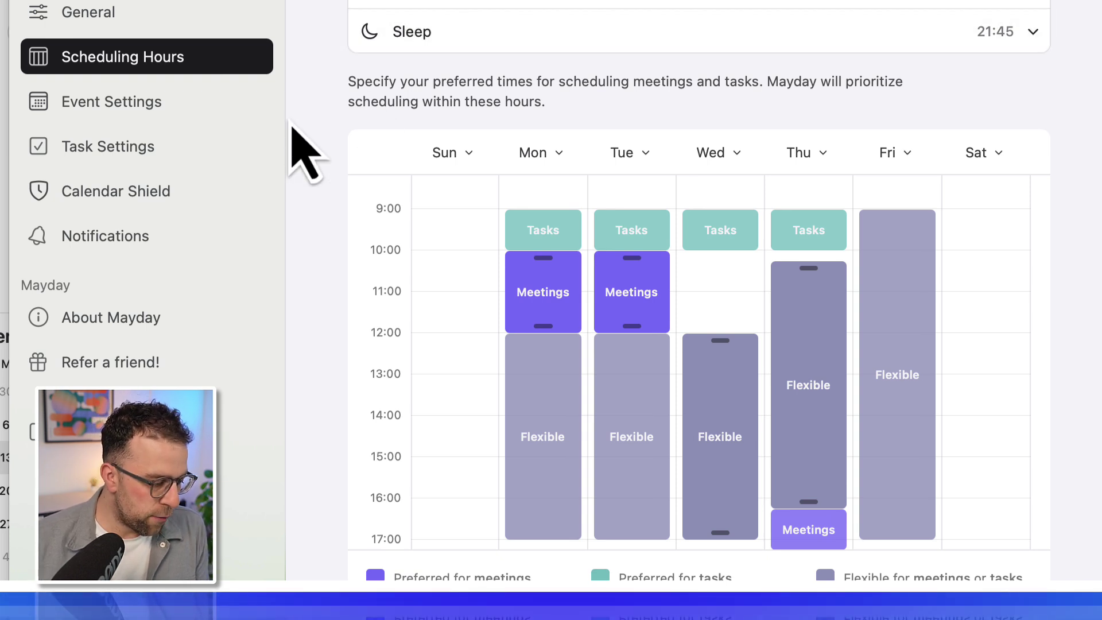
Step: Review the default Event Settings, leaving the #External Meetings smart tag unchanged
left_click(175, 106)
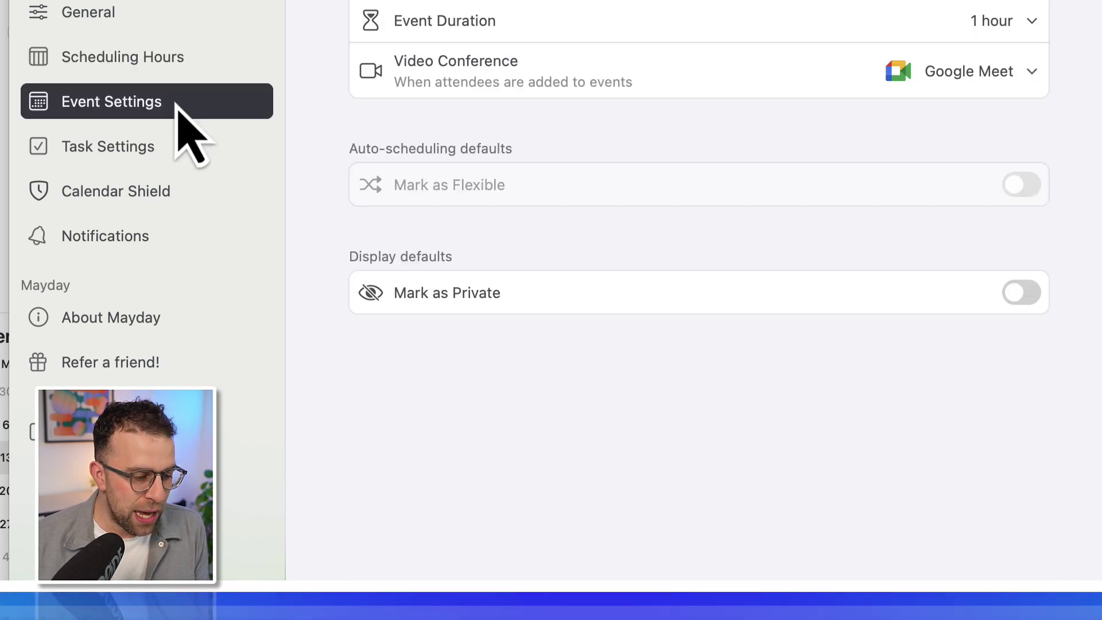
left_click(697, 6)
left_click(727, 213)
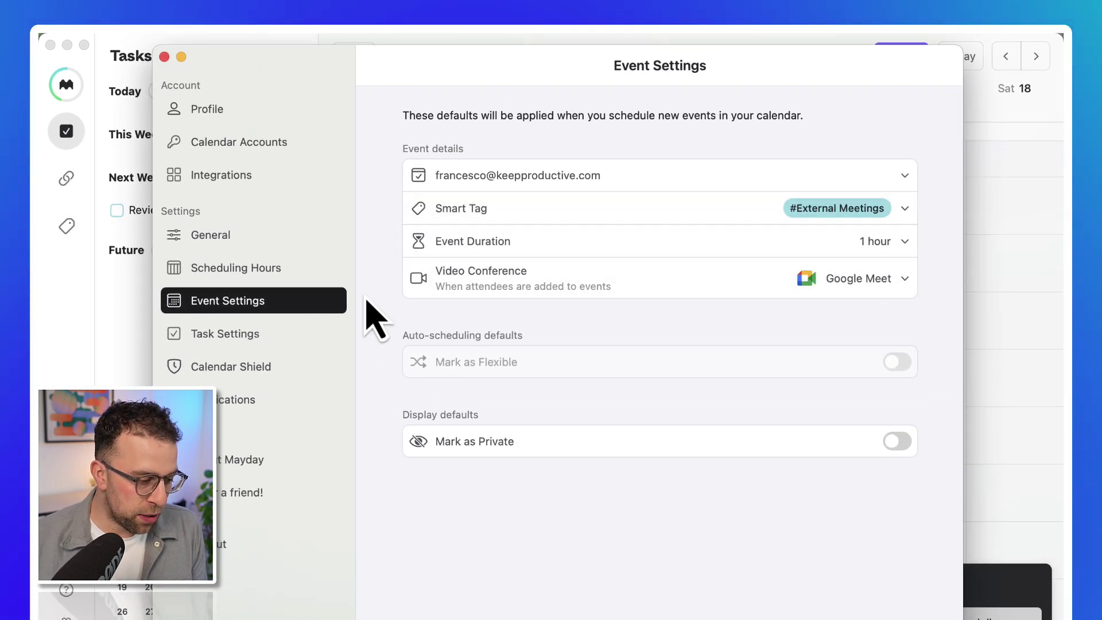
Step: Open the connected calendar account's calendar list in Calendar Accounts settings
left_click(293, 335)
left_click(283, 306)
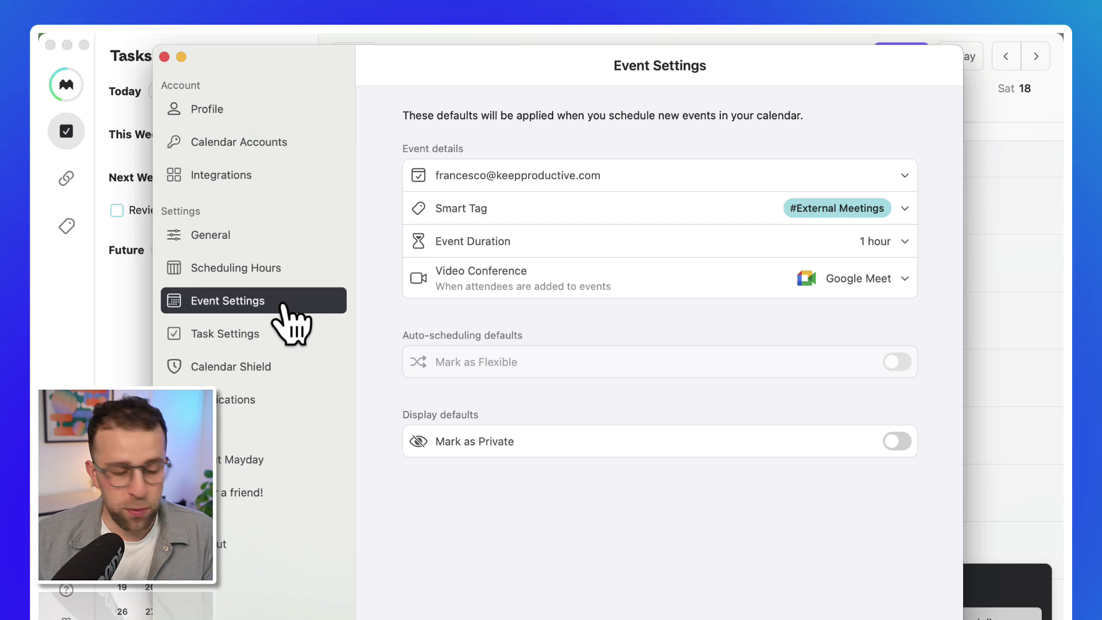
left_click(268, 117)
left_click(267, 141)
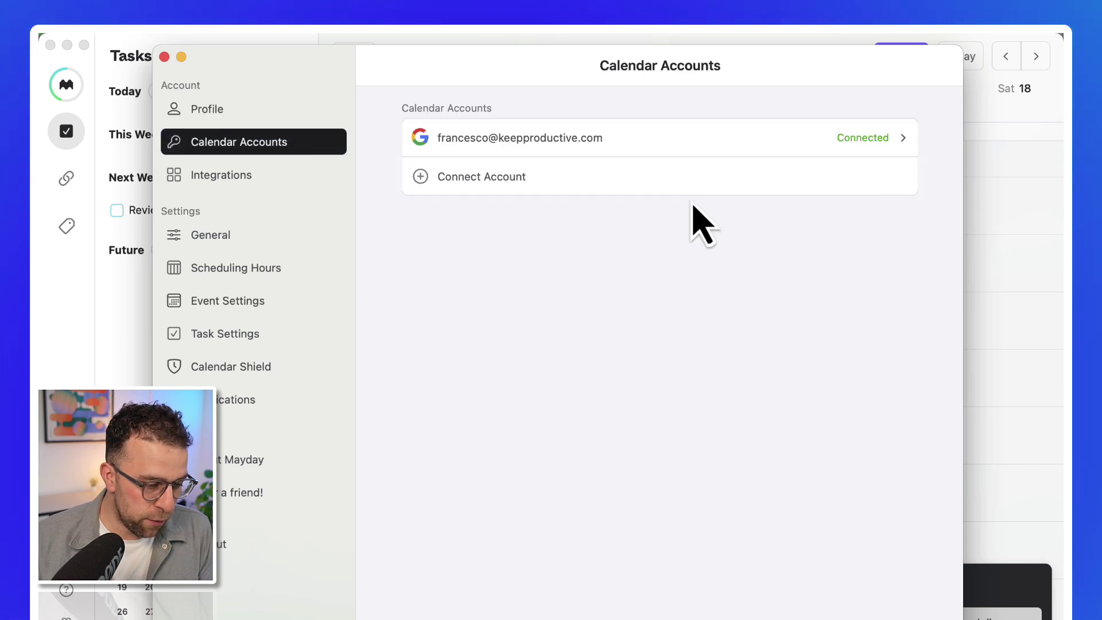
left_click(919, 163)
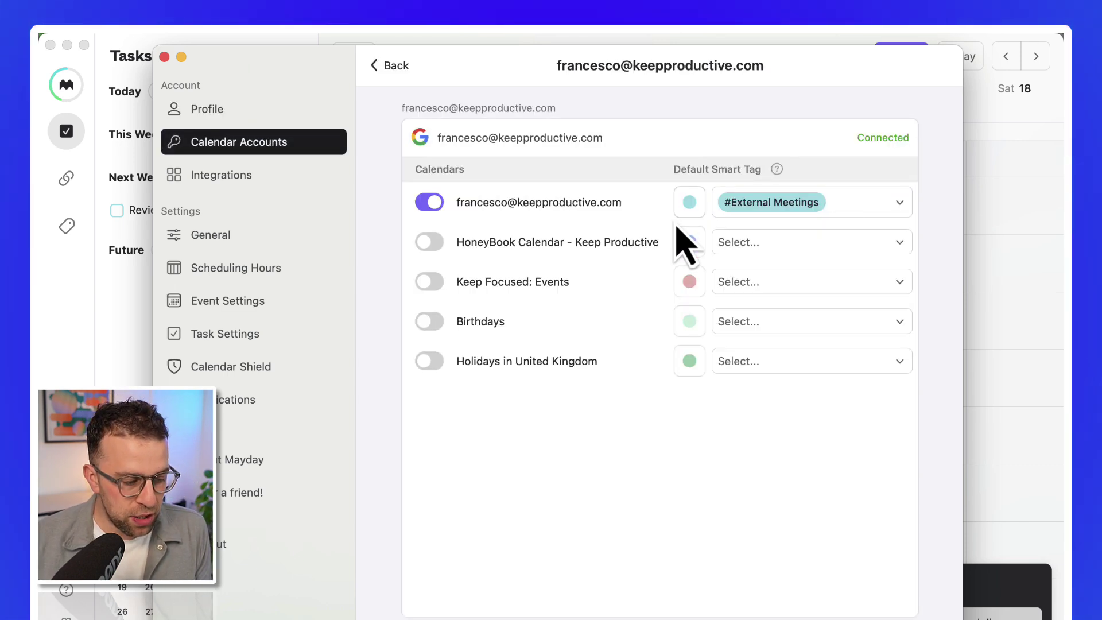
Step: Enable Holidays in United Kingdom tagged #UK Holidays and Birthdays tagged #Personal
left_click(430, 360)
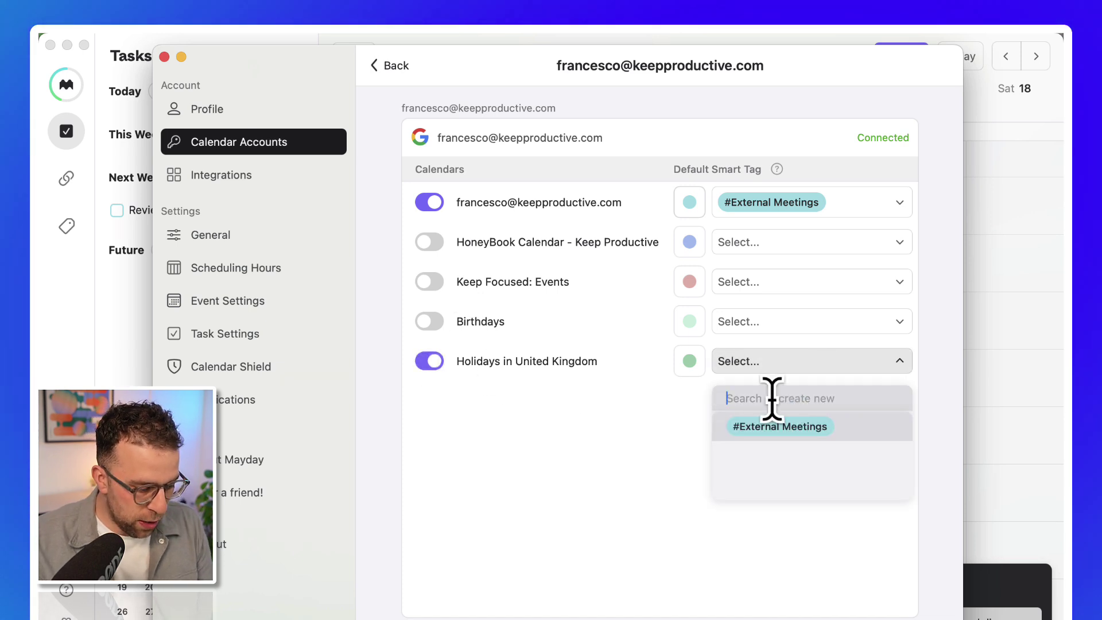
type("UK Holidays")
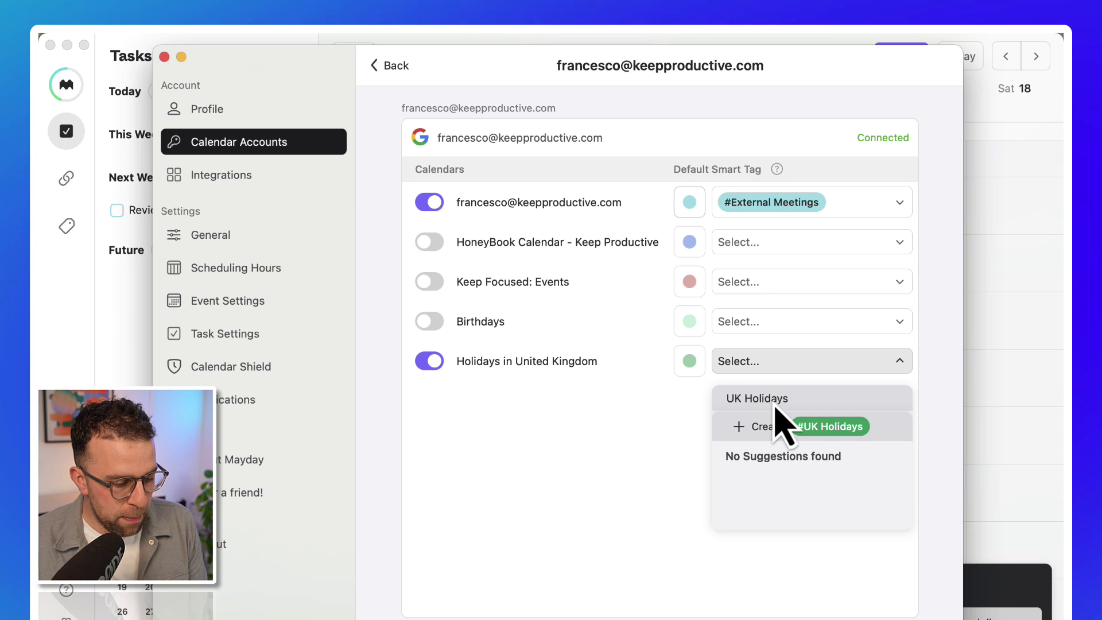
left_click(773, 431)
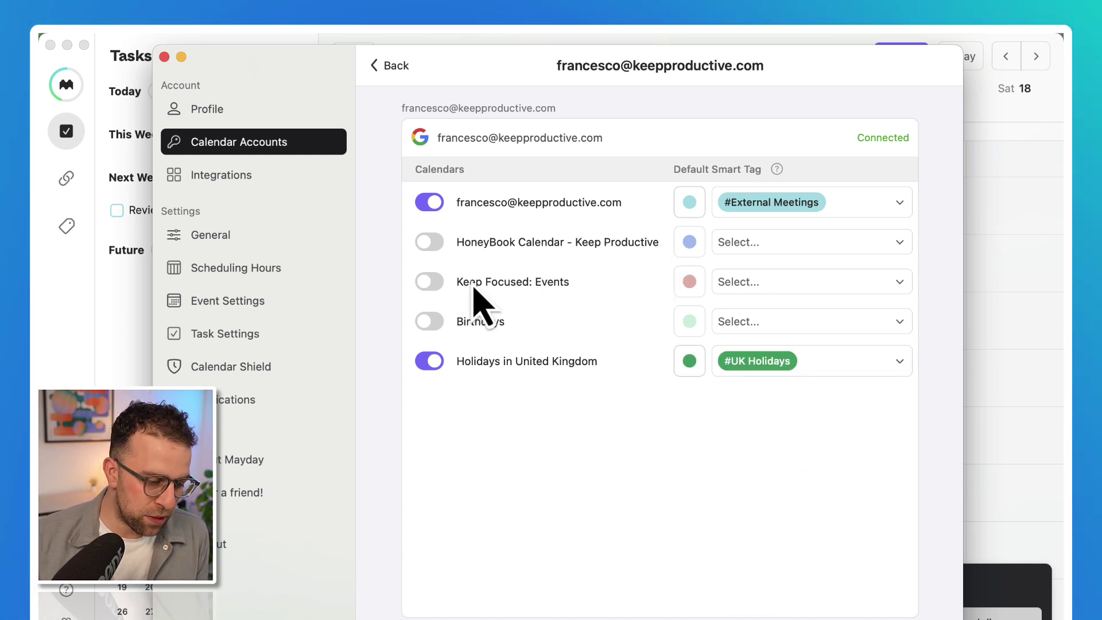
left_click(786, 321)
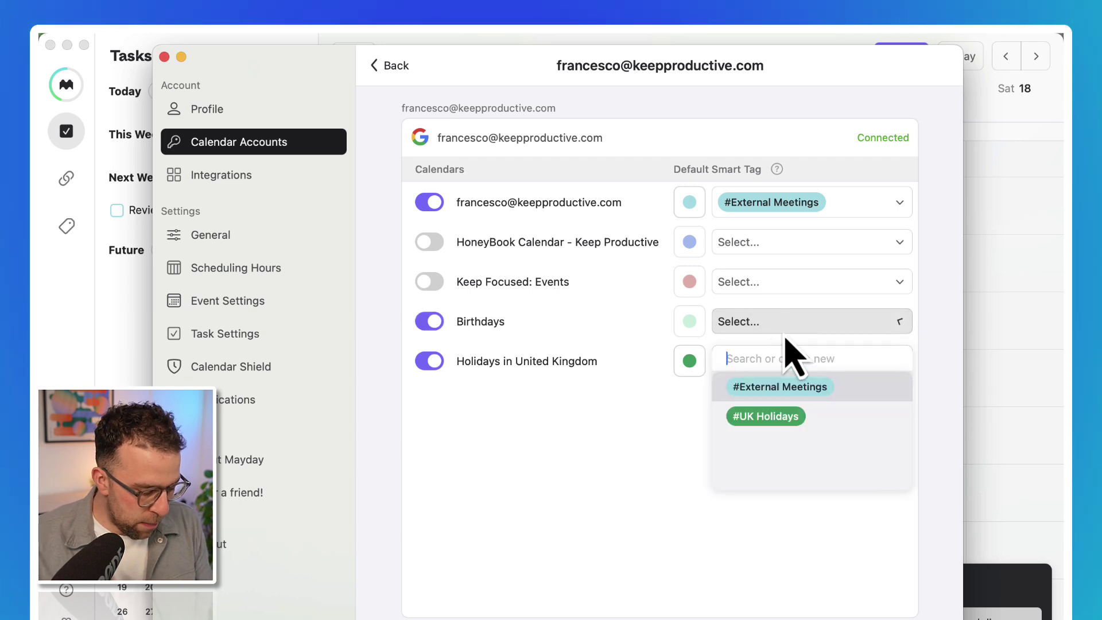
type("Personal")
left_click(786, 379)
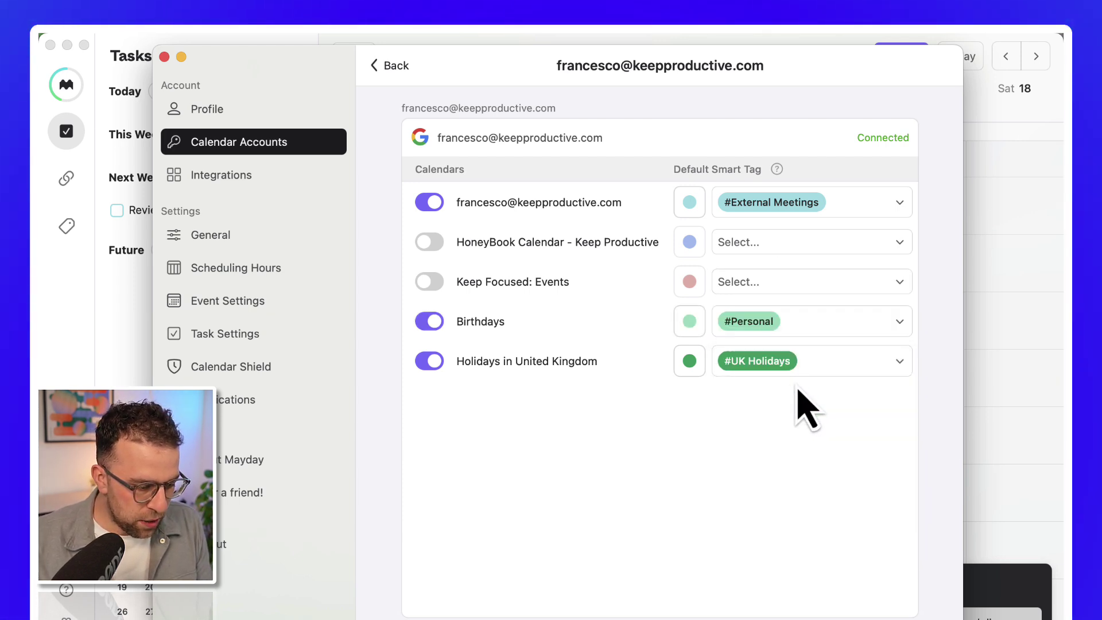
Step: Retag the main calendar as #Work and close settings
left_click(804, 203)
type("Work")
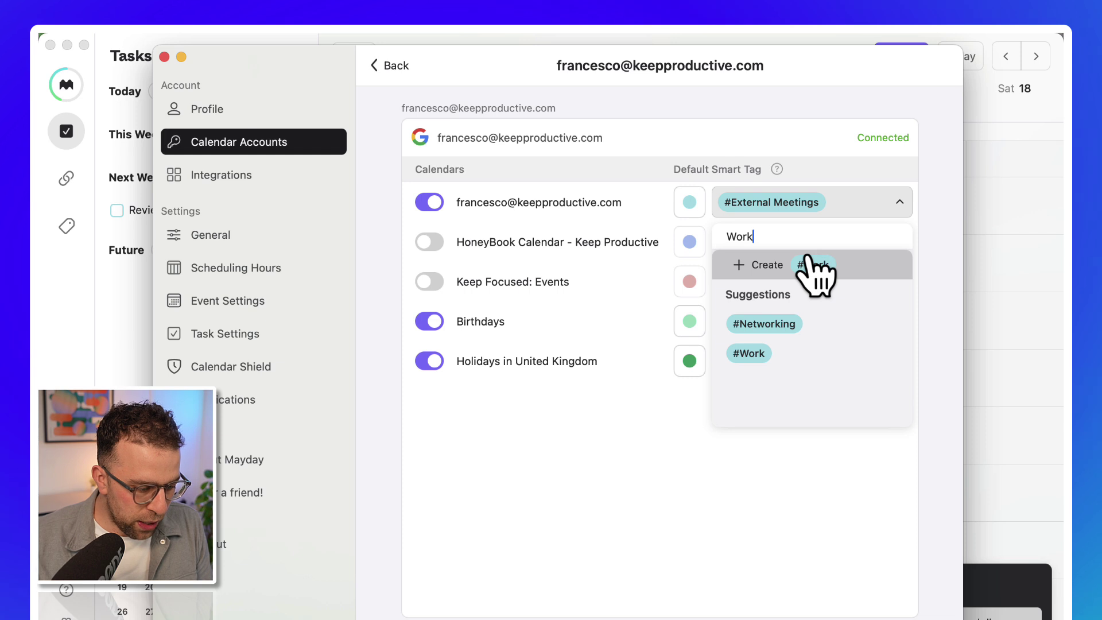
left_click(815, 265)
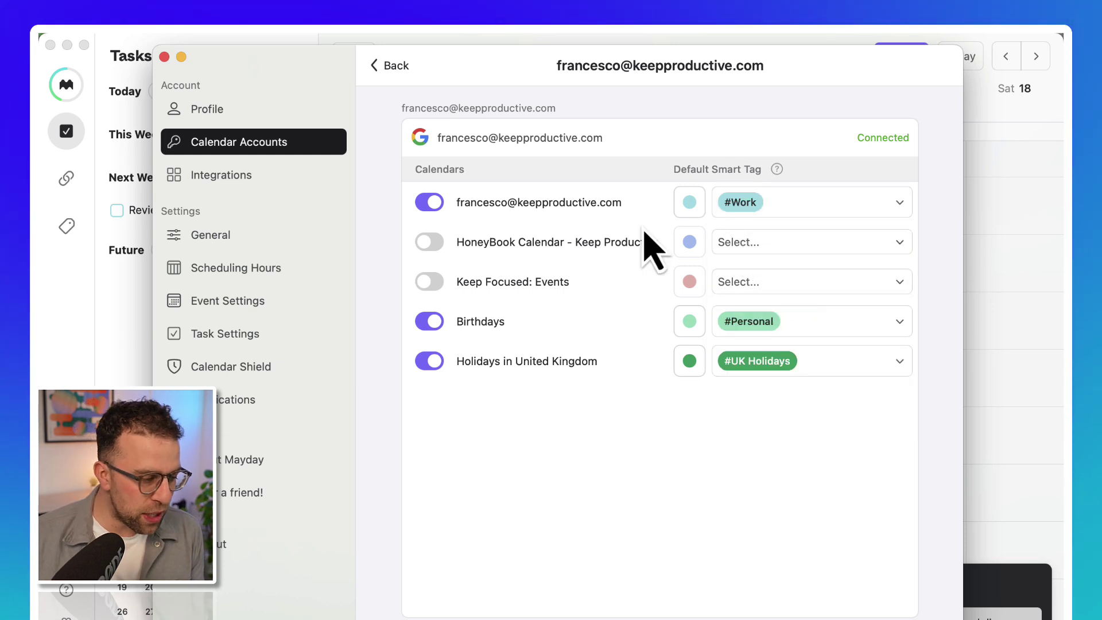
left_click(164, 57)
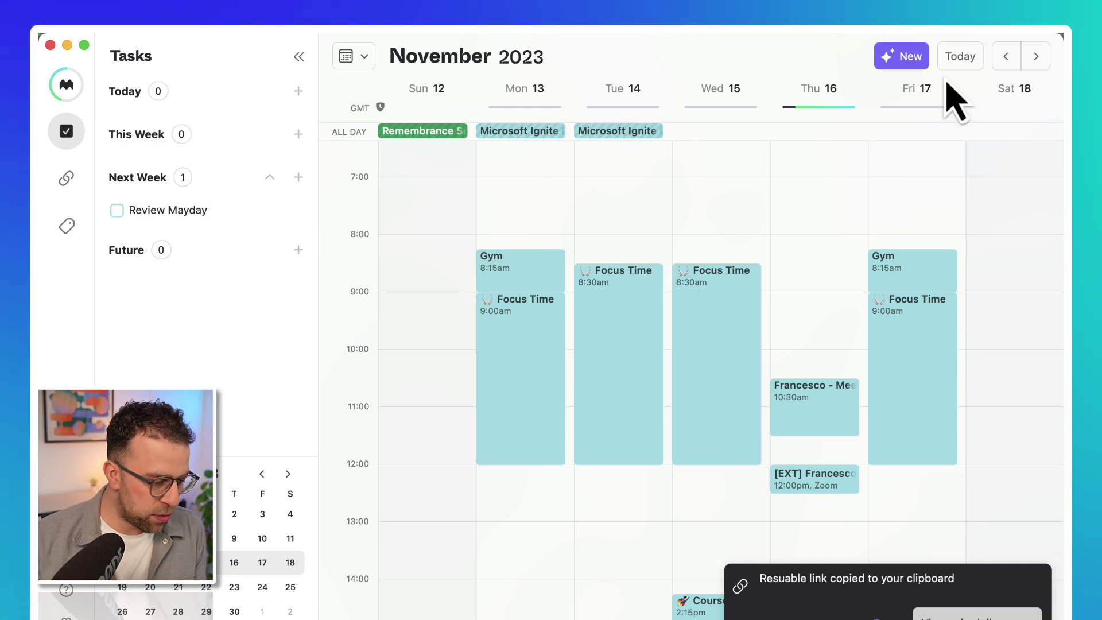
Step: Return to the current week and add a 'Review Mayday' task under Today
left_click(961, 57)
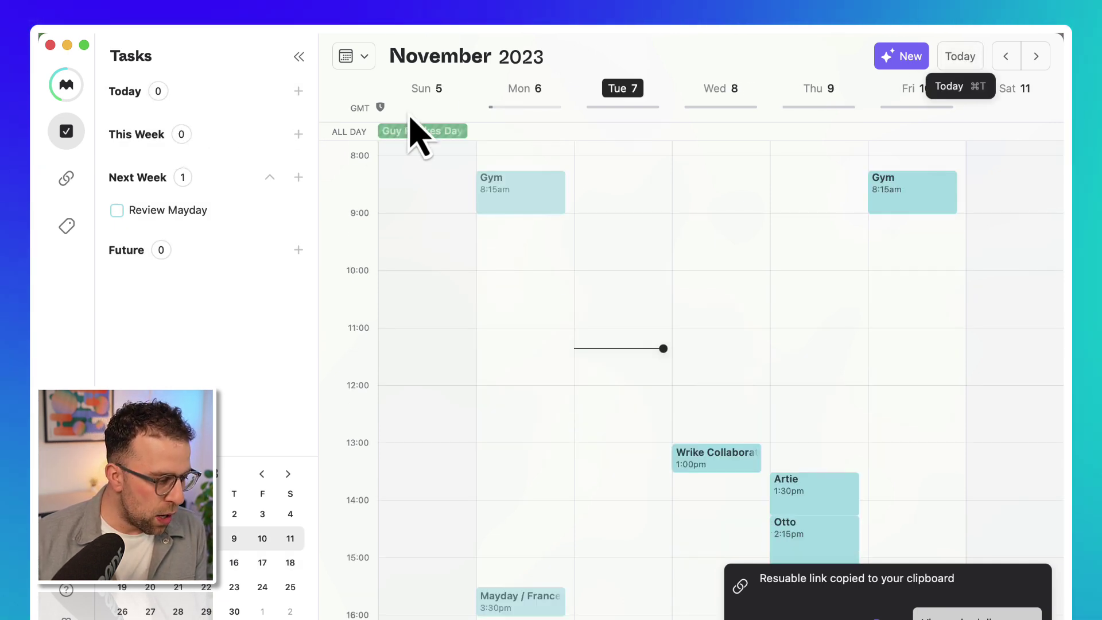
left_click(298, 92)
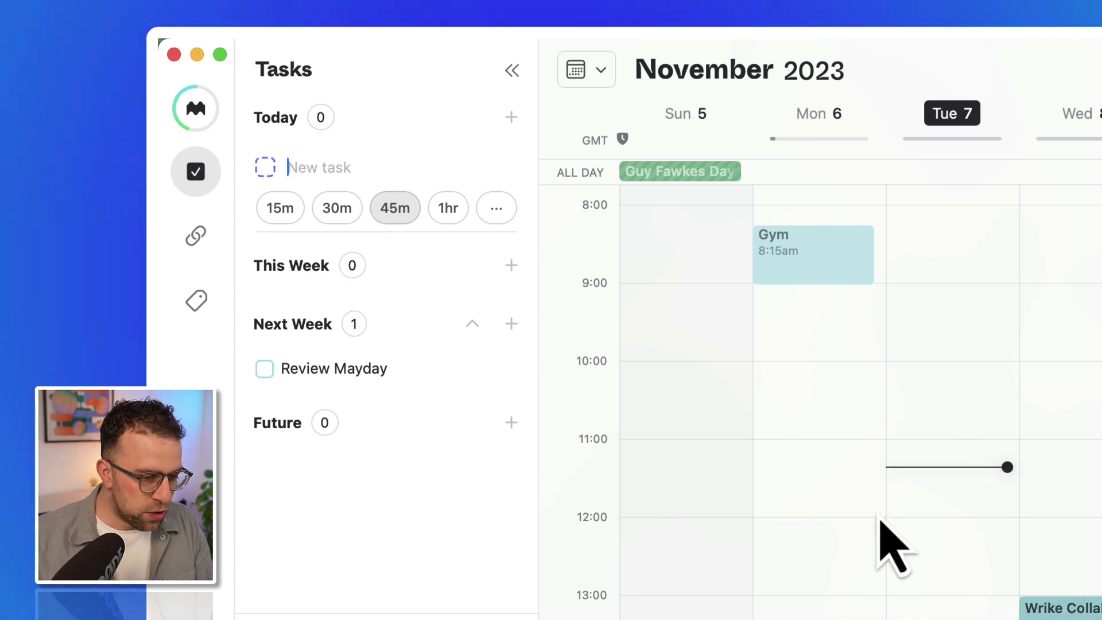
type("Revie")
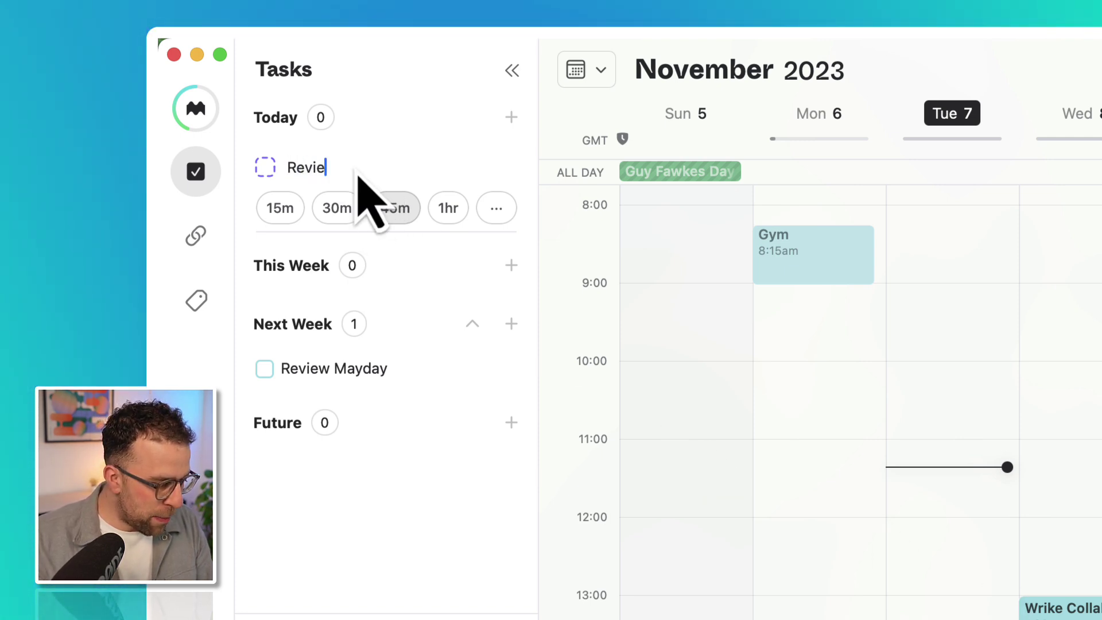
type("w Mayday")
key("Return")
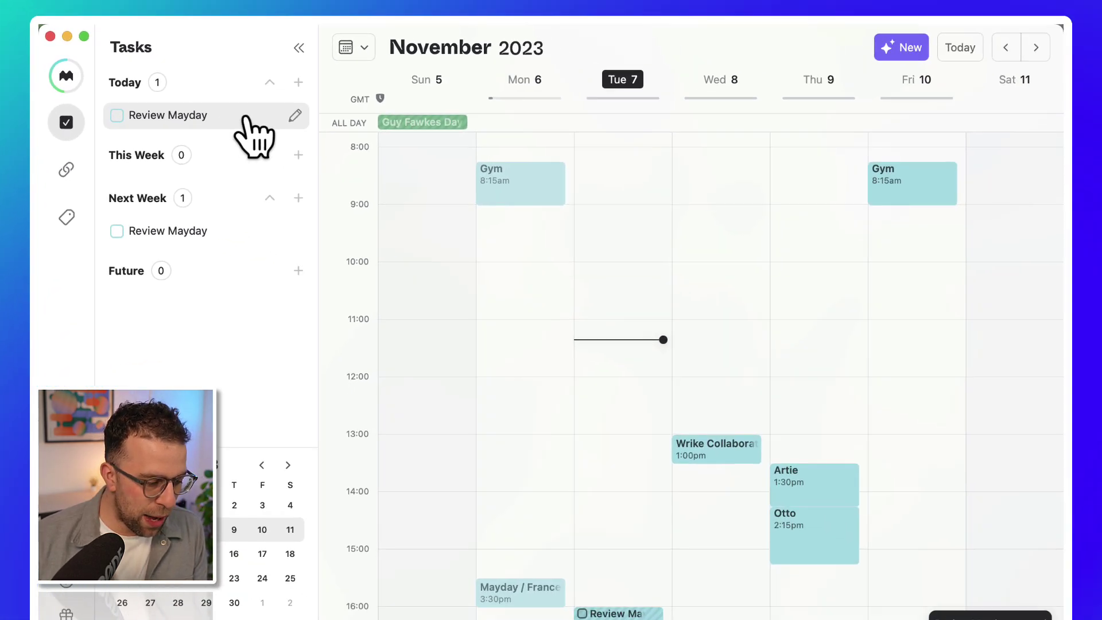
scroll(543, 402, "down", 2)
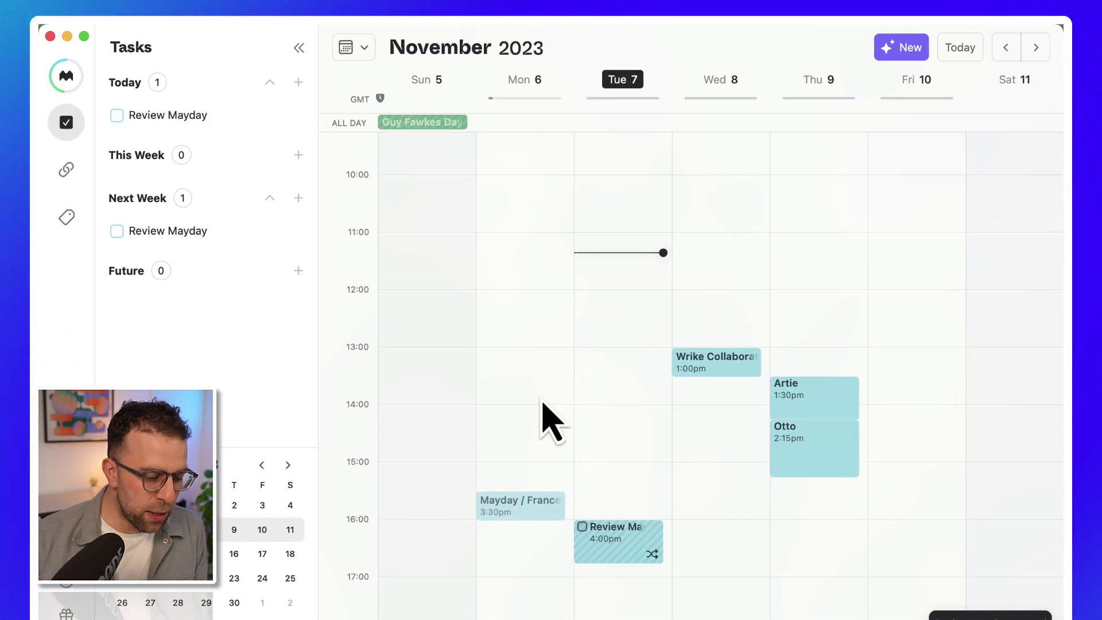
scroll(543, 405, "down", 2)
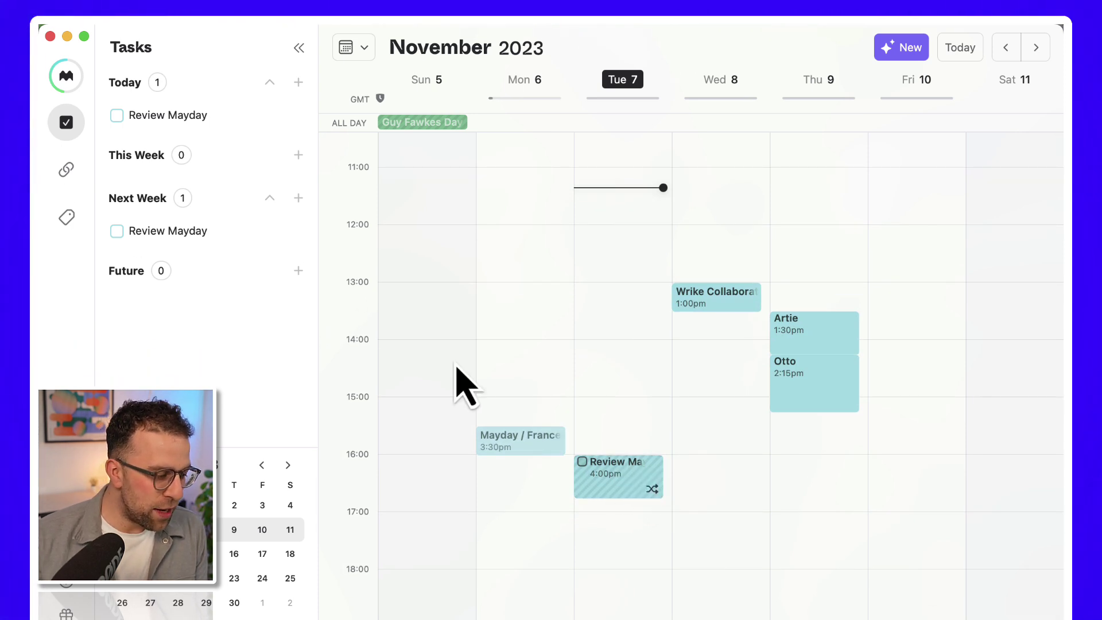
Step: Check Mayday's learning progress, dismiss it, and open Settings with Cmd+,
left_click(66, 77)
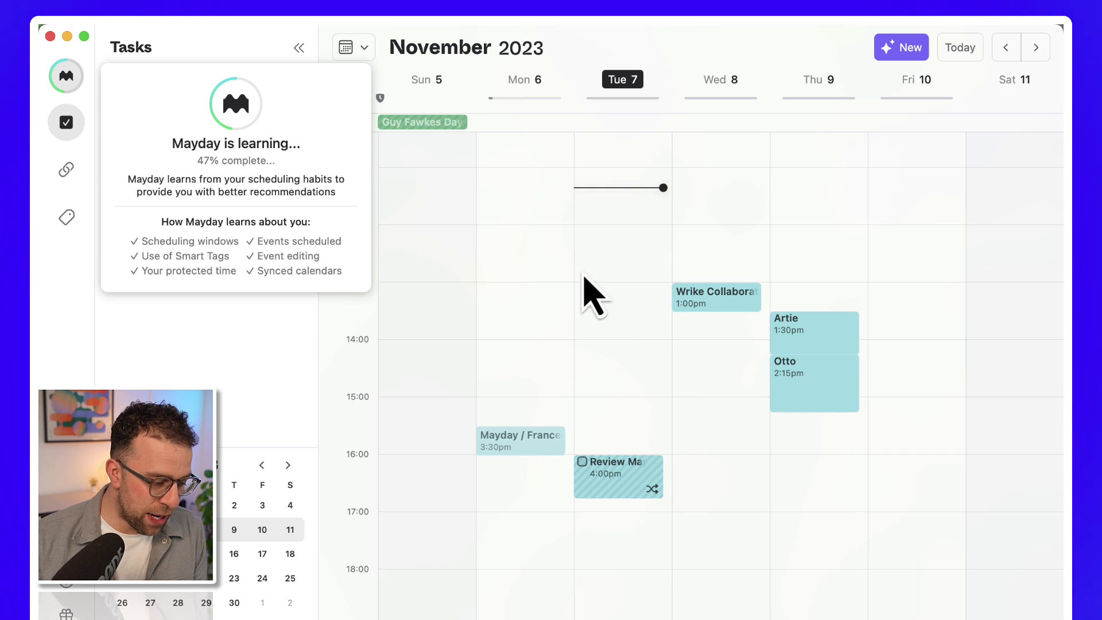
left_click(592, 296)
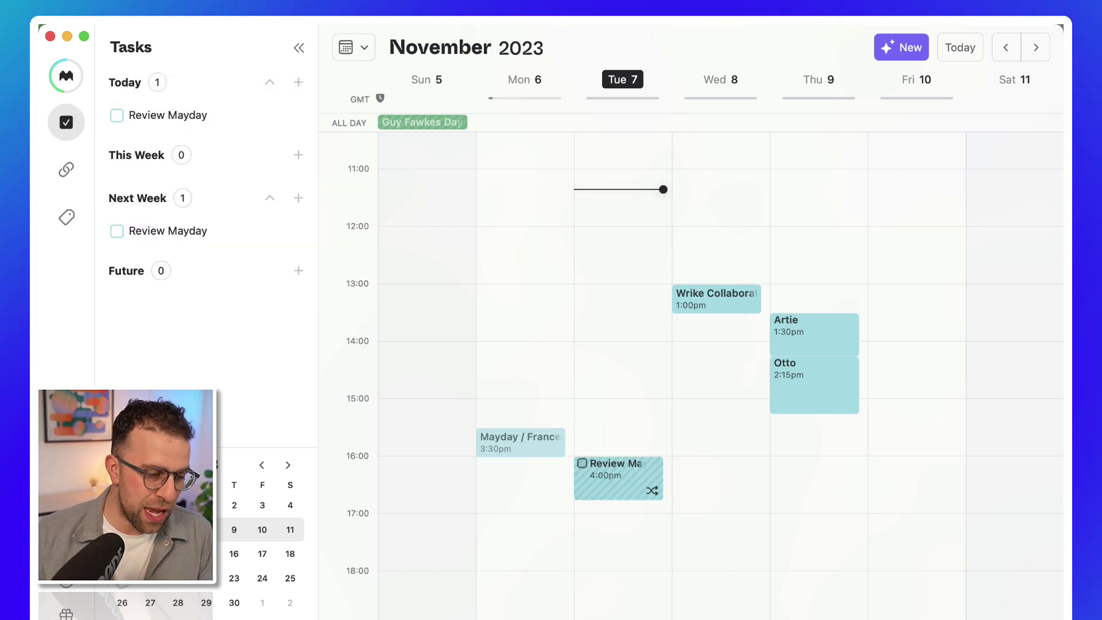
key("super+comma")
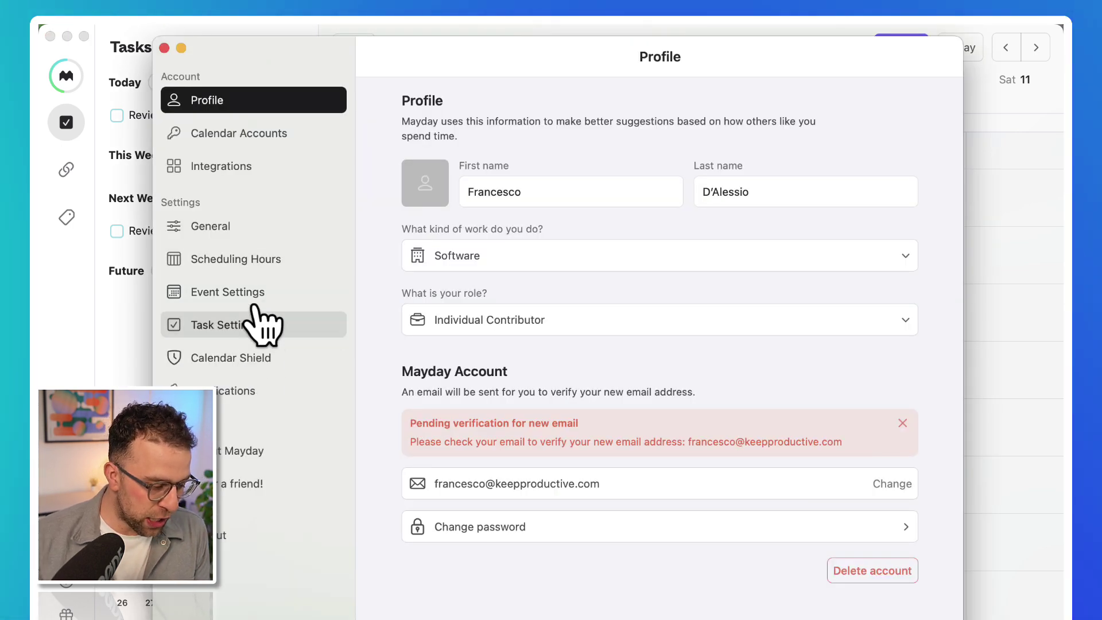
Step: Replace Tuesday's afternoon Flexible block with a 13:15–14:15 Tasks window, then close settings
left_click(247, 261)
scroll(648, 505, "down", 2)
scroll(649, 506, "up", 2)
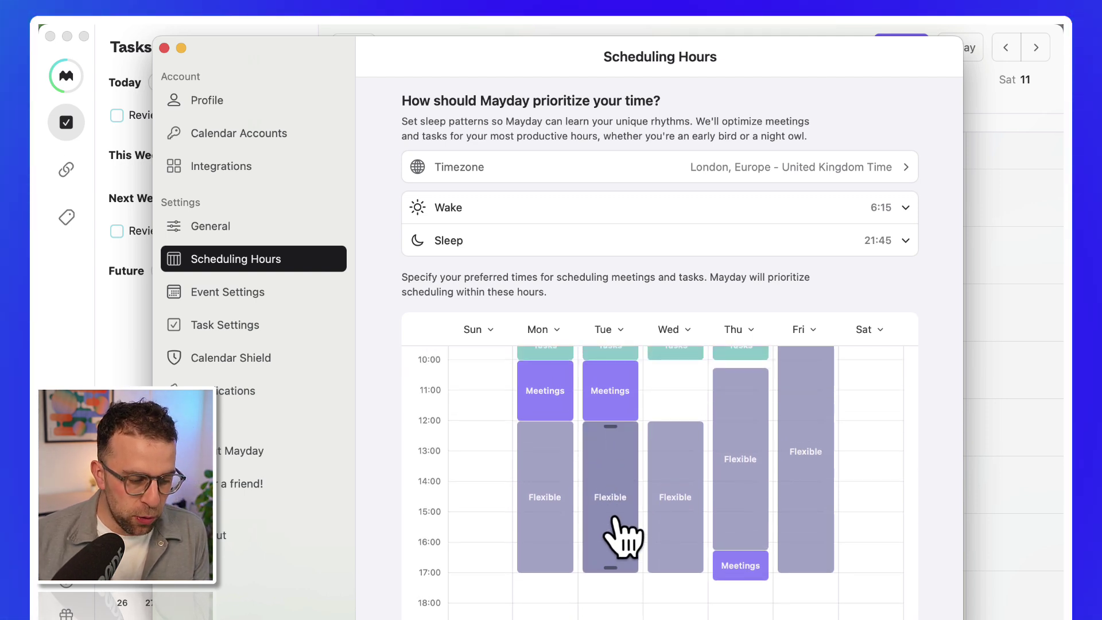
scroll(617, 471, "up", 1)
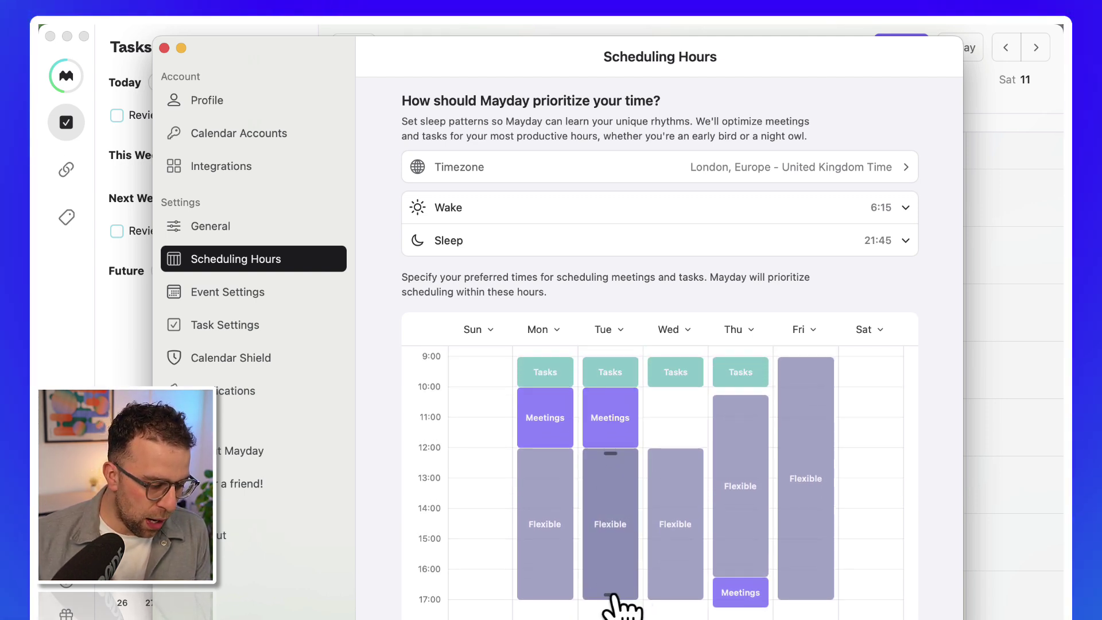
mouse_move(623, 561)
left_mouse_down()
mouse_move(623, 423)
mouse_move(623, 566)
mouse_move(620, 473)
mouse_move(608, 541)
left_mouse_up()
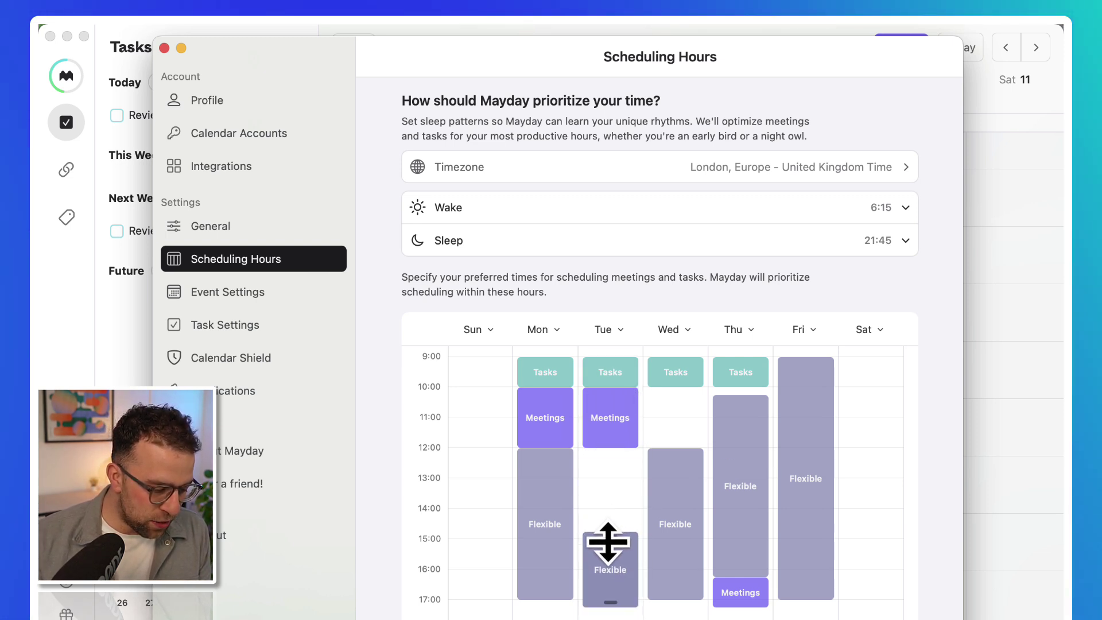
left_click(625, 594)
left_click(610, 551)
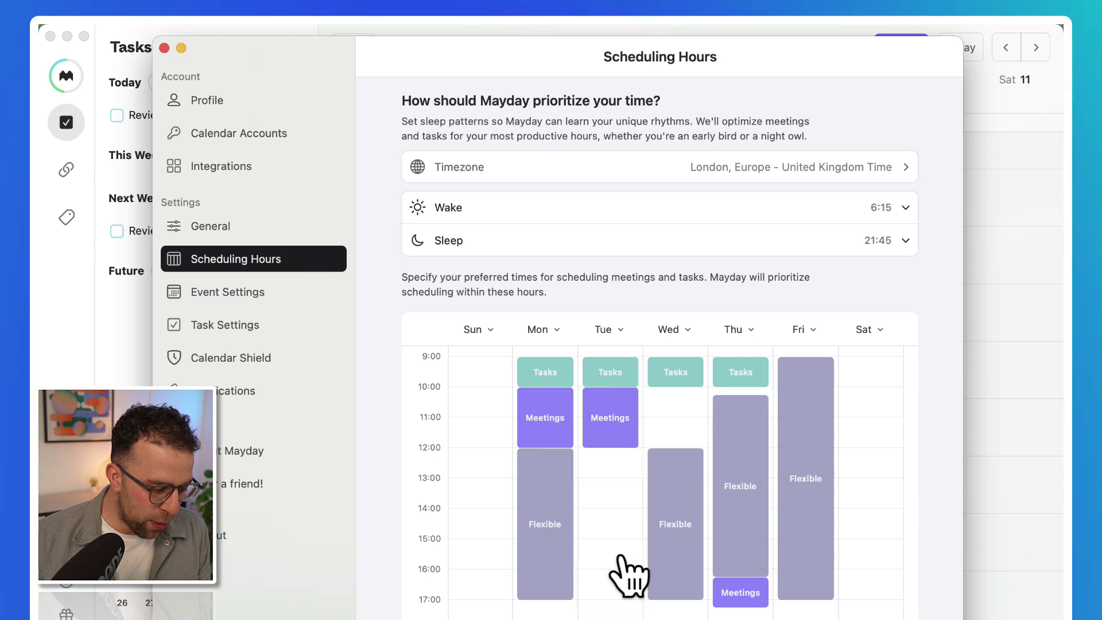
left_click(616, 502)
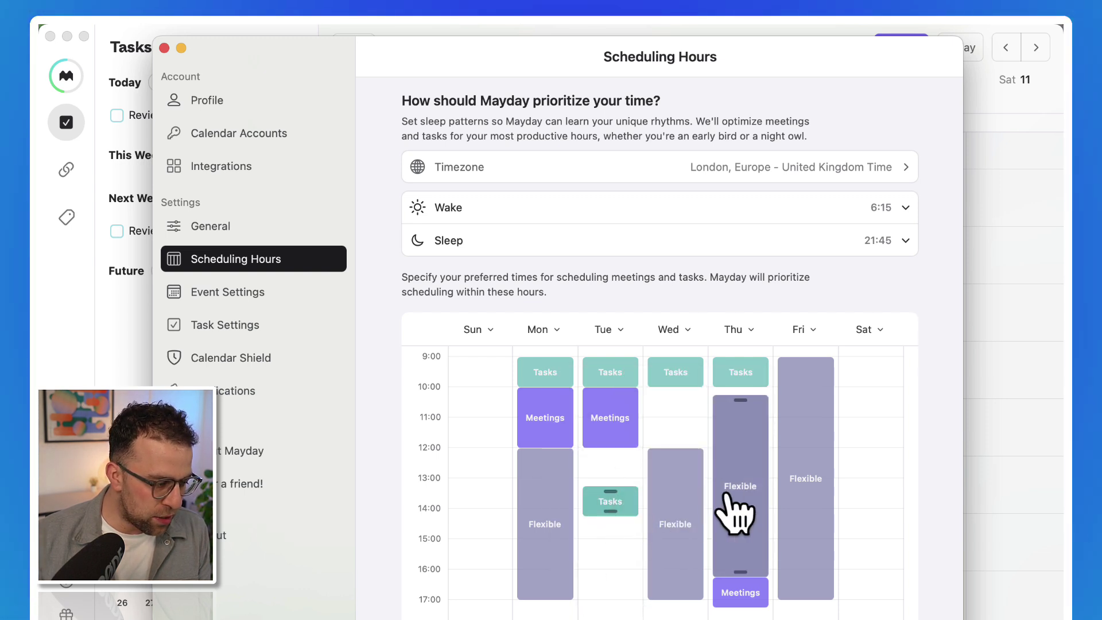
left_click(164, 47)
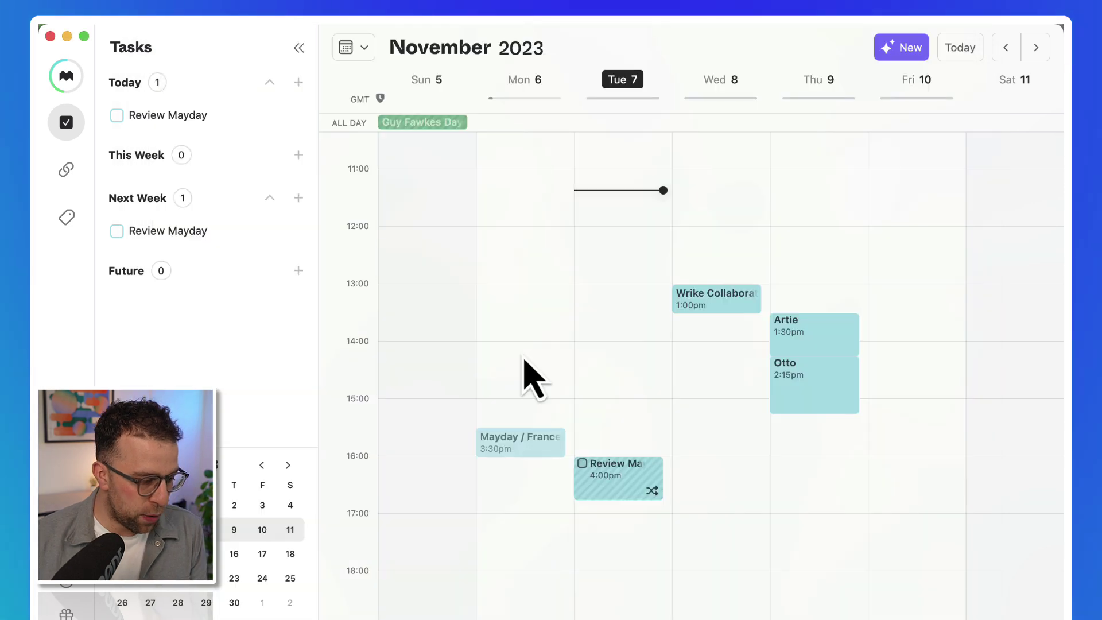
Step: Add a 45-minute 'Review Apps' task under Today, auto-scheduled Tuesday Nov 7 at 1:30pm
left_click(211, 115)
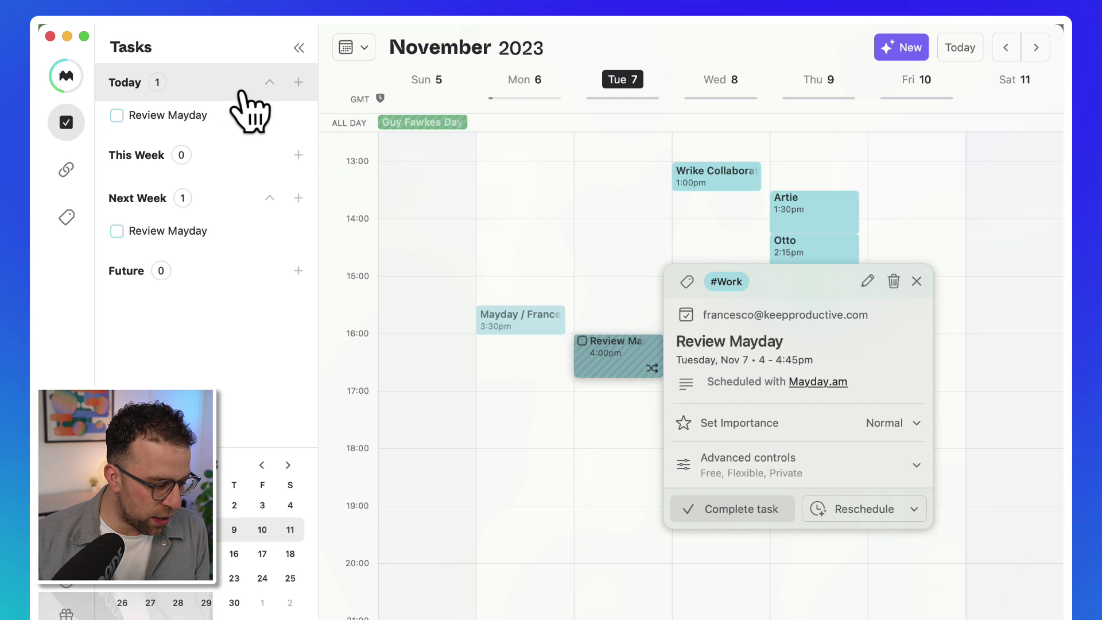
scroll(524, 253, "up", 2)
scroll(534, 270, "up", 3)
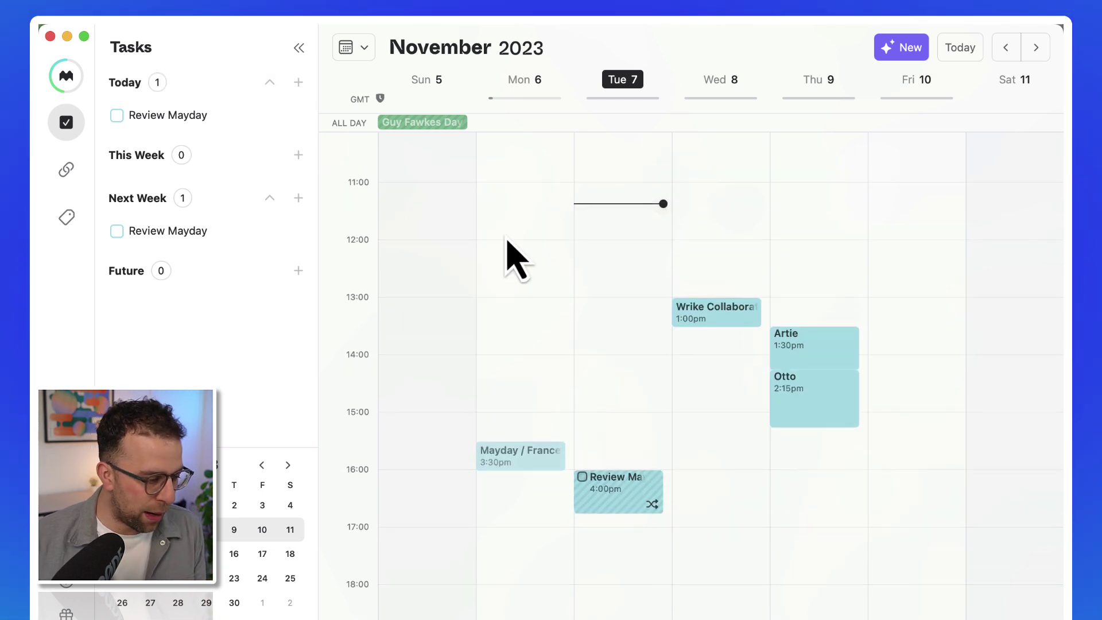
left_click(298, 82)
type("Review Apps")
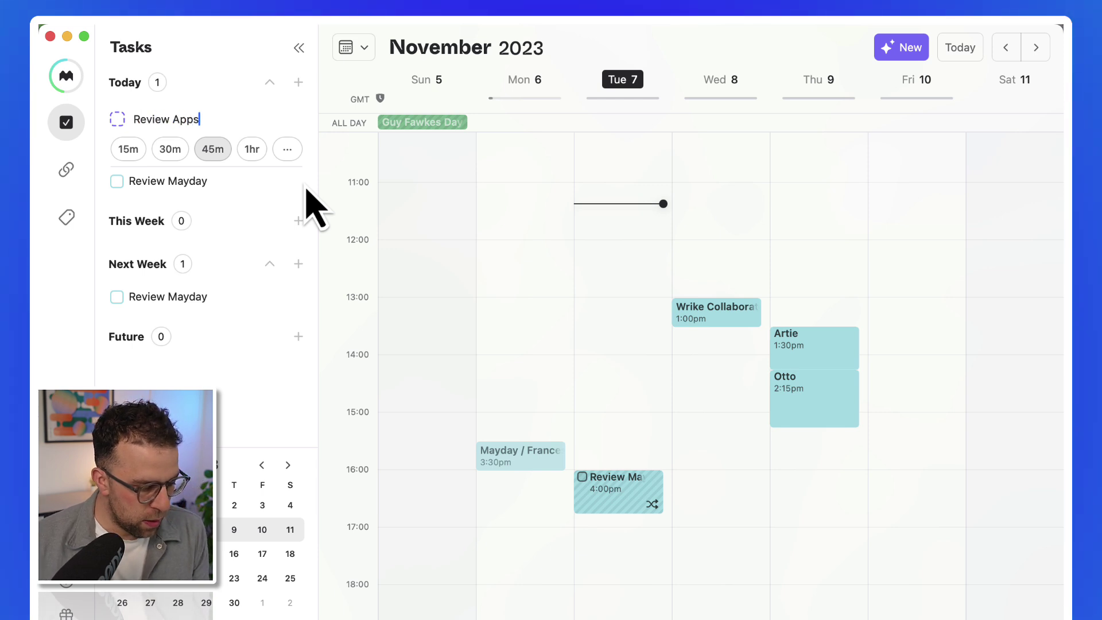
key("Return")
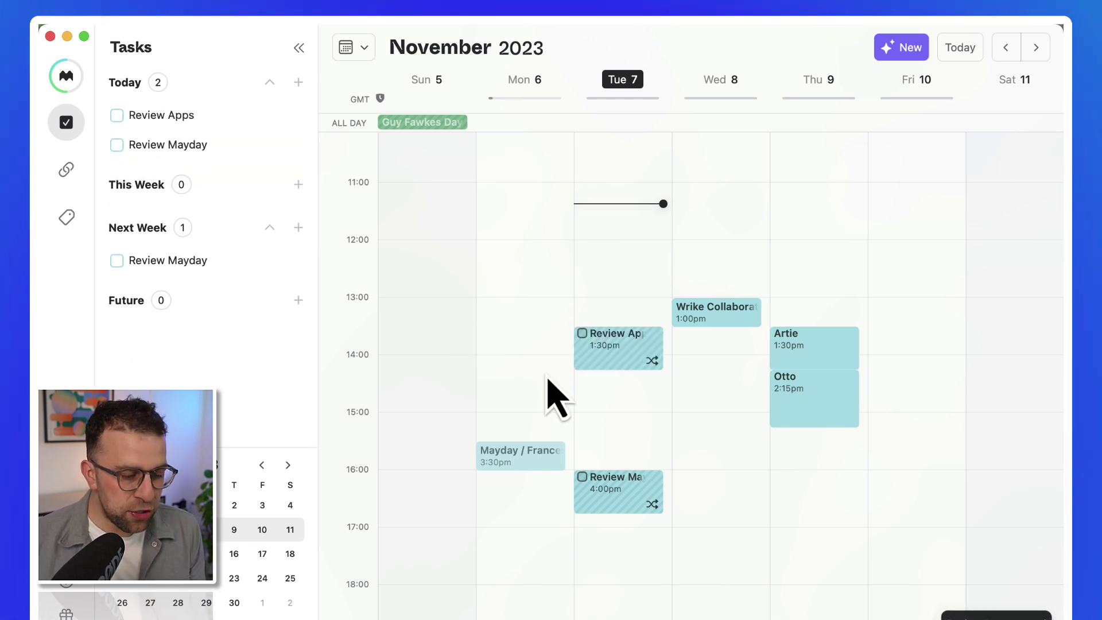
scroll(546, 394, "up", 1)
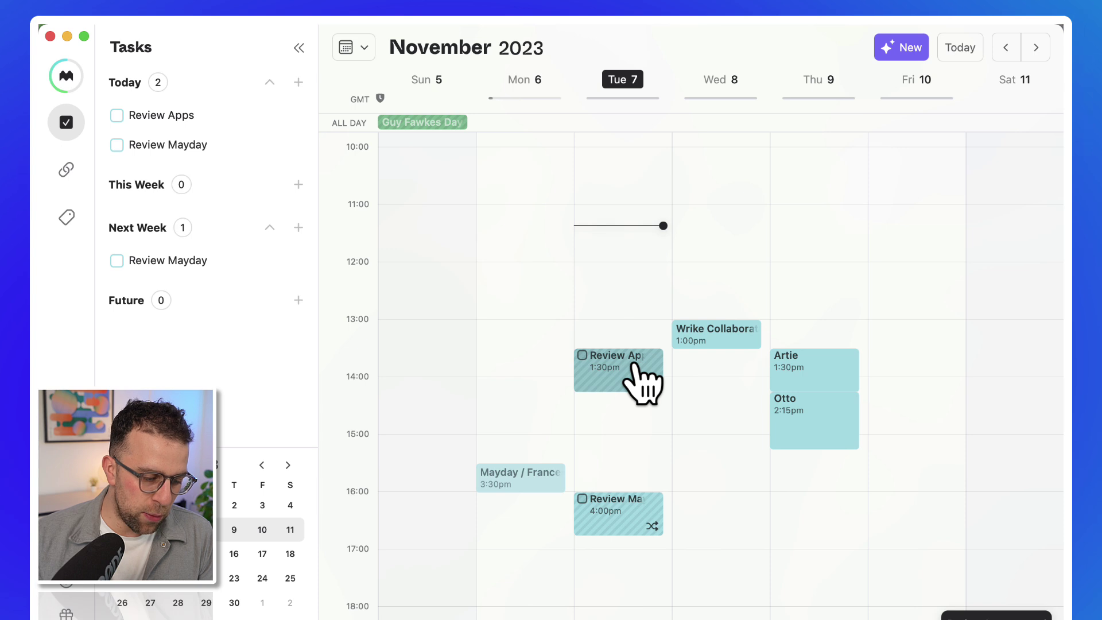
Step: Reschedule the Review Apps event with the 'This week' option
left_click(657, 386)
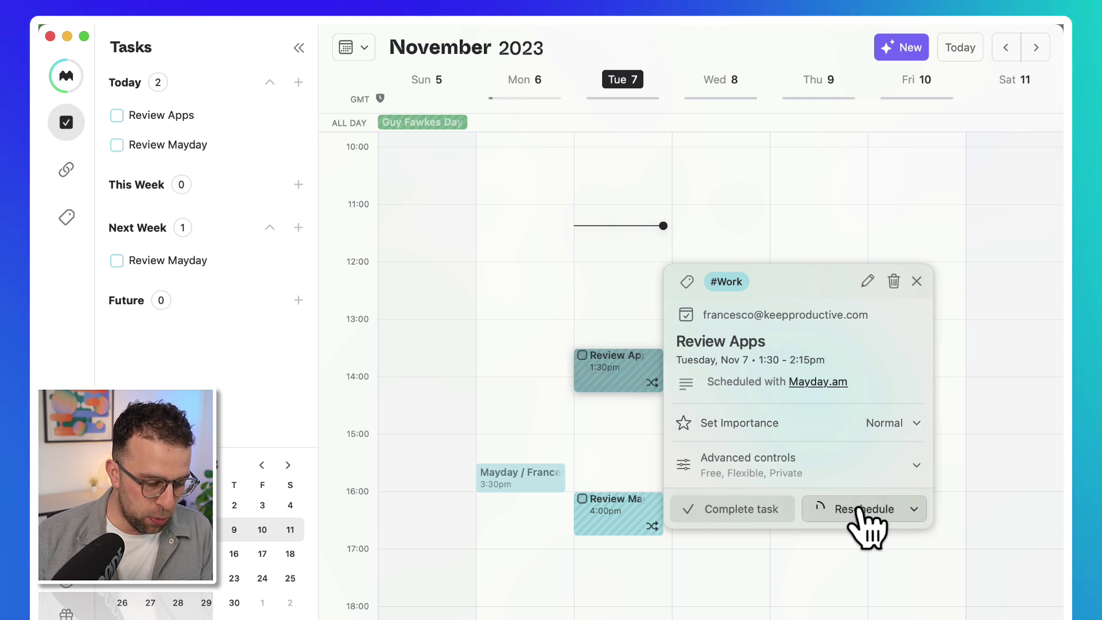
left_click(915, 465)
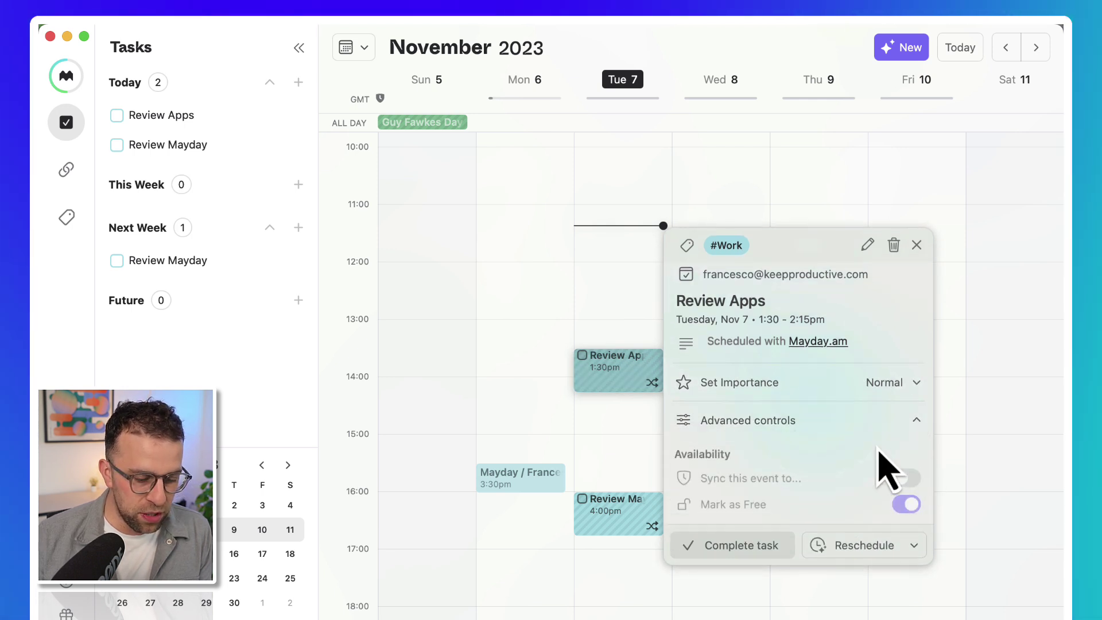
left_click(830, 430)
left_click(878, 511)
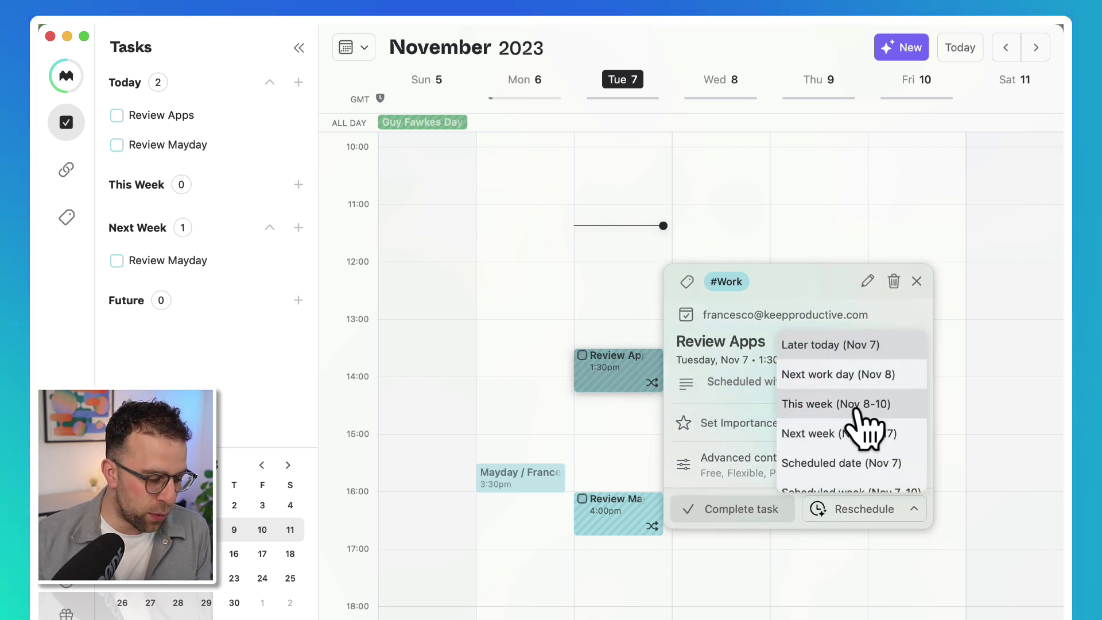
left_click(856, 408)
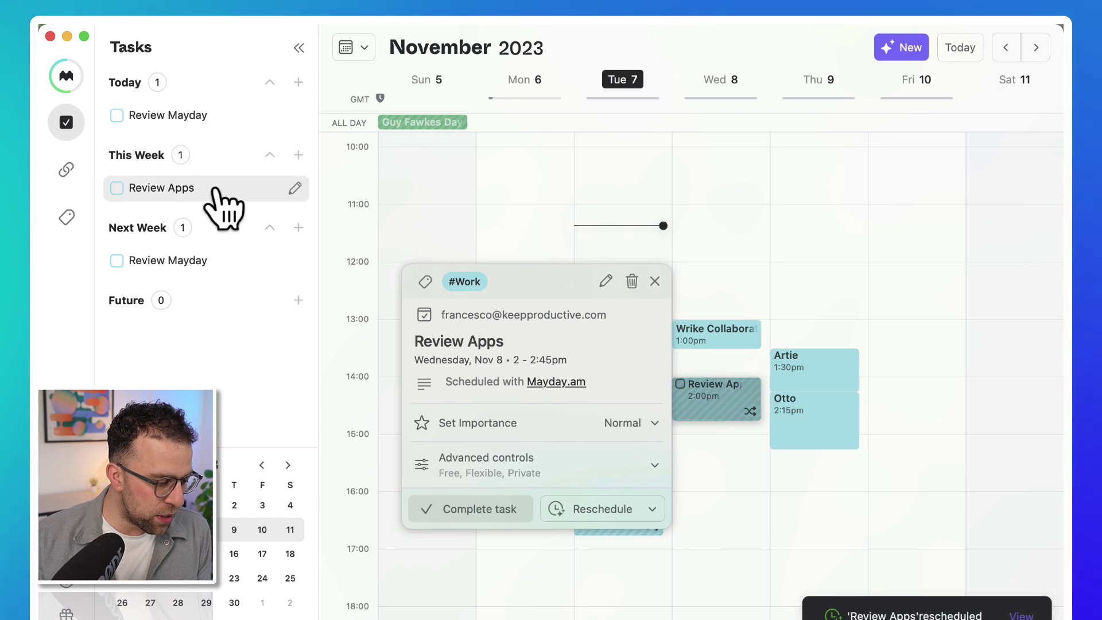
left_click(505, 209)
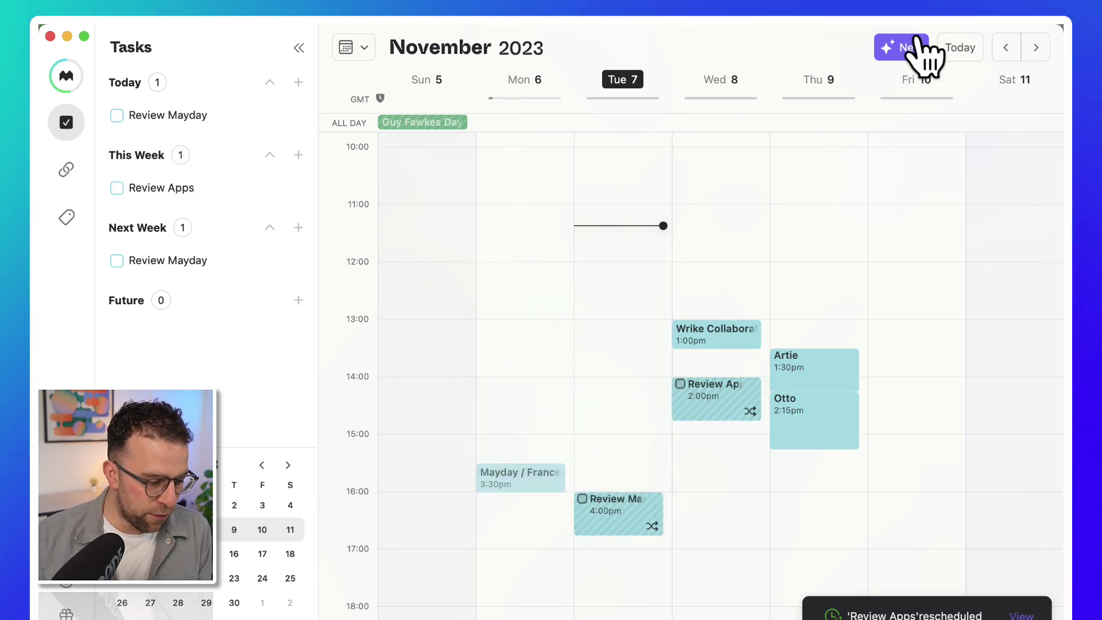
Step: Check the following week's calendar, then review the Review Apps task from the sidebar
left_click(1035, 50)
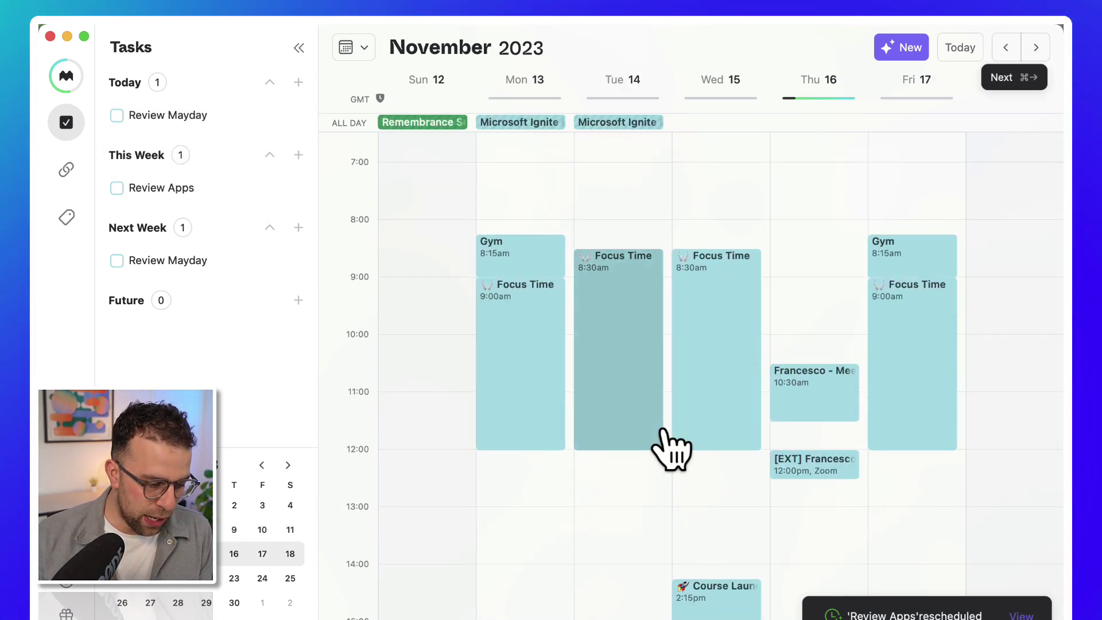
scroll(571, 278, "up", 3)
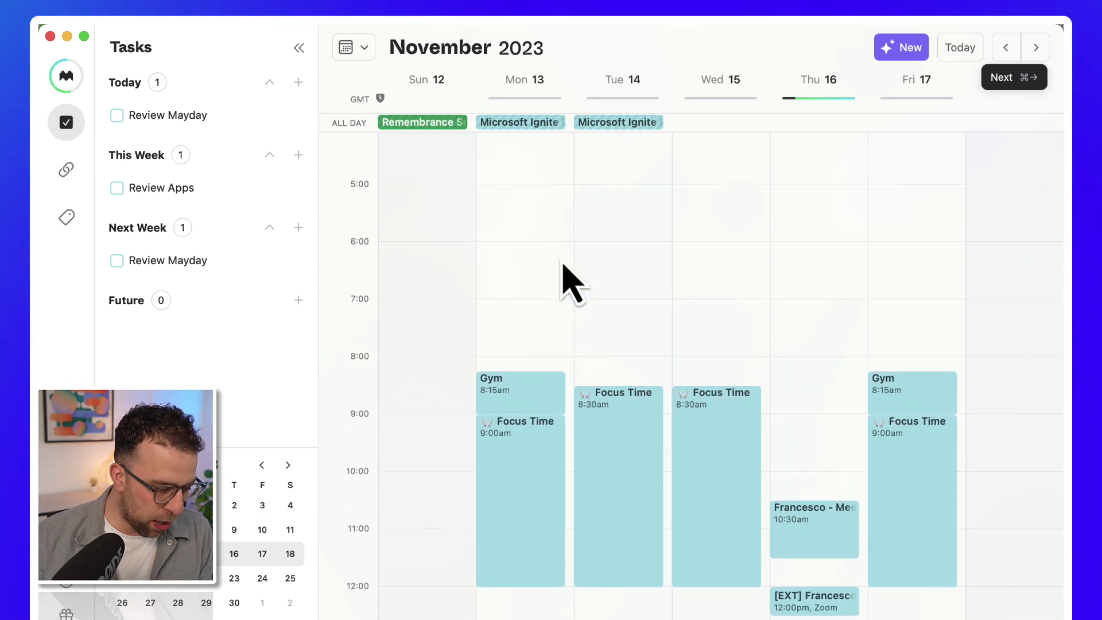
scroll(568, 275, "down", 10)
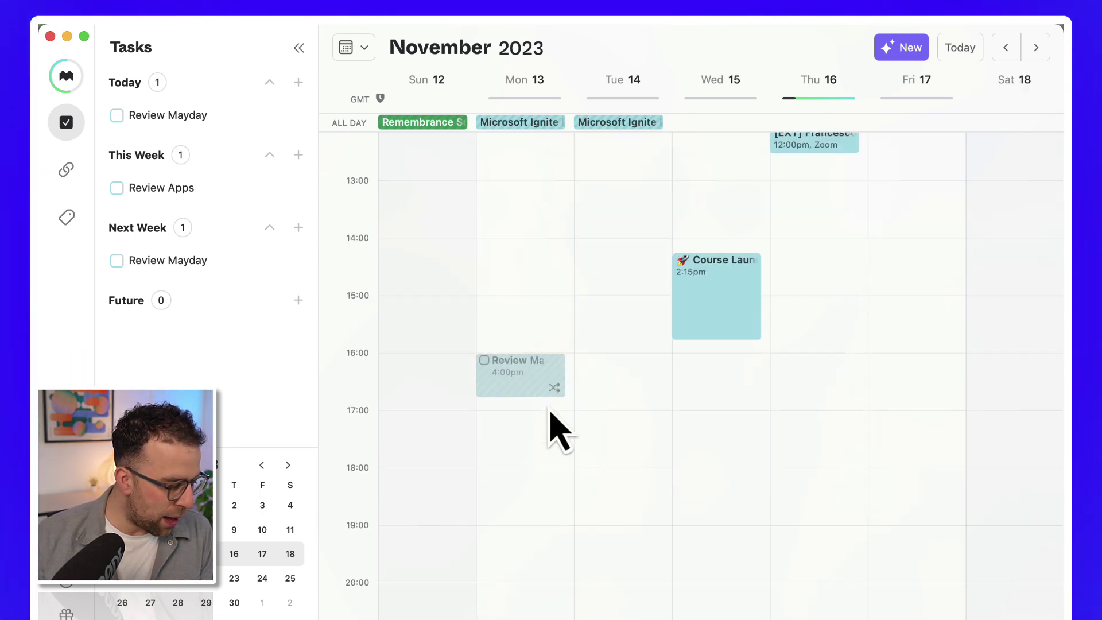
scroll(551, 422, "up", 5)
left_click(191, 185)
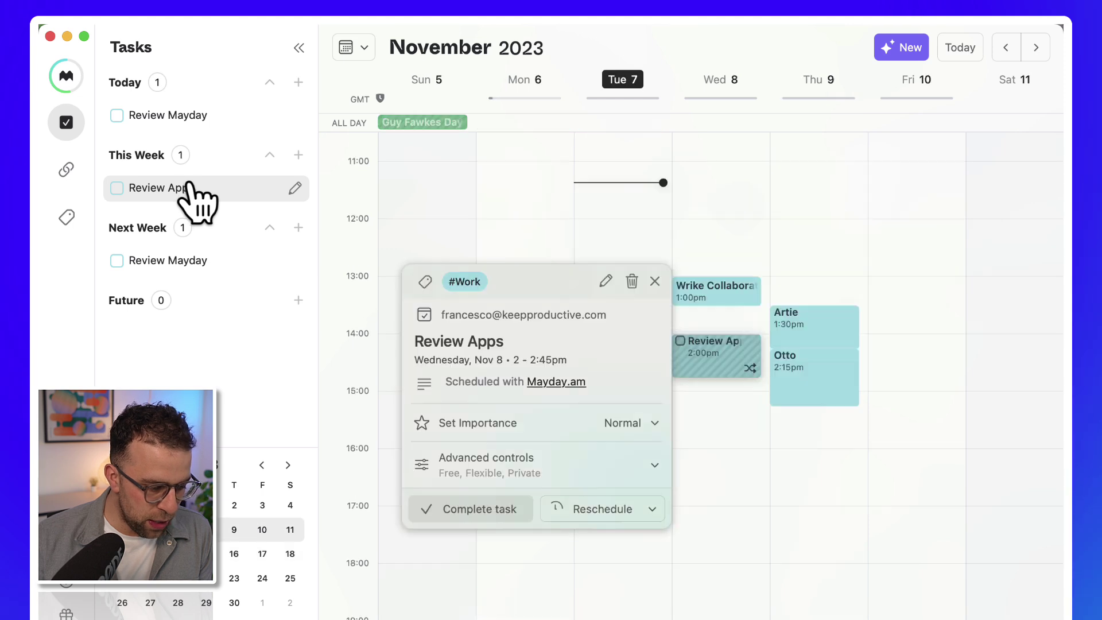
left_click(801, 245)
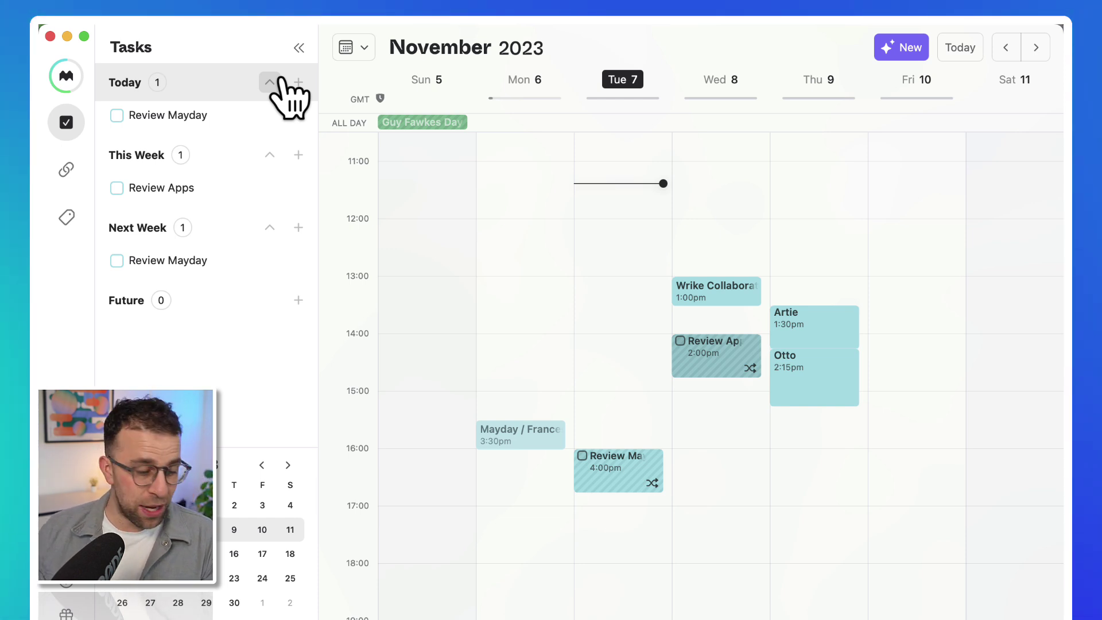
left_click(513, 437)
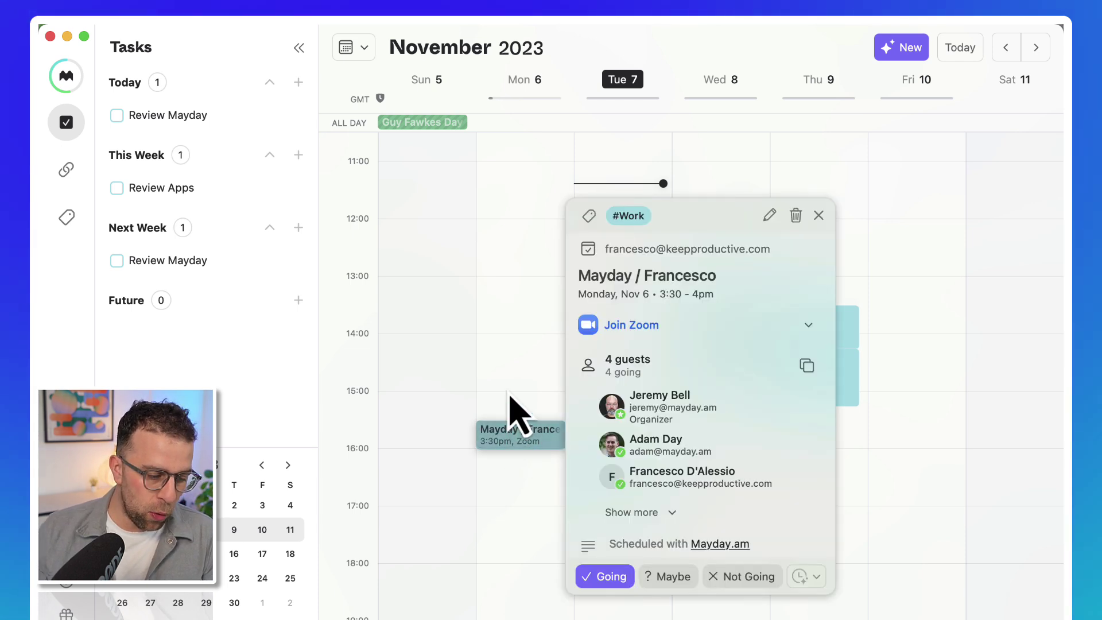
key("Escape")
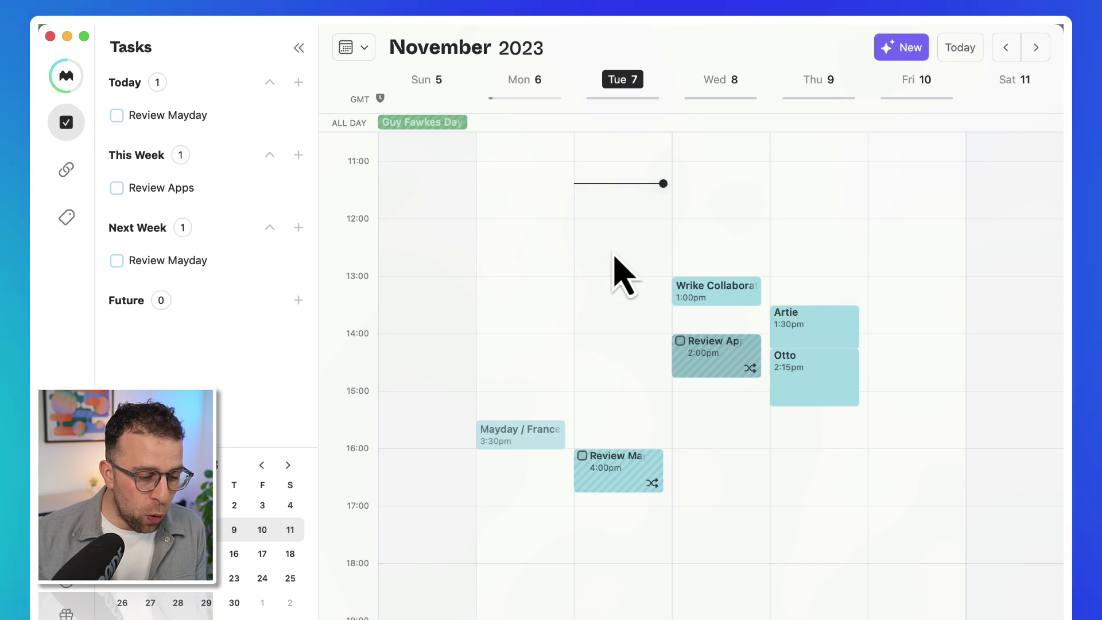
scroll(683, 280, "up", 1)
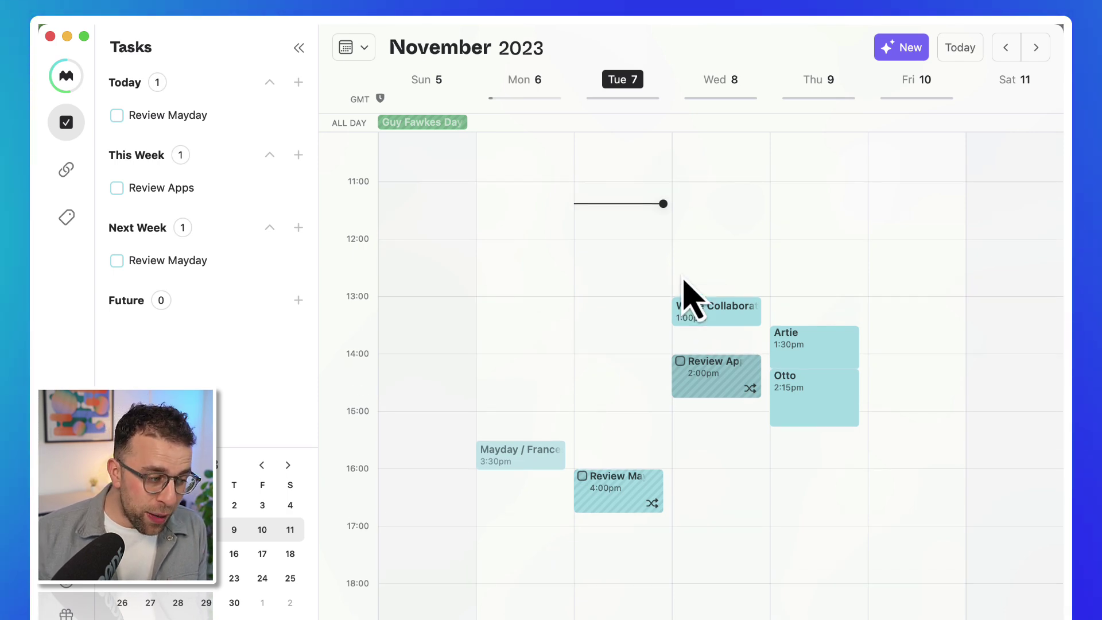